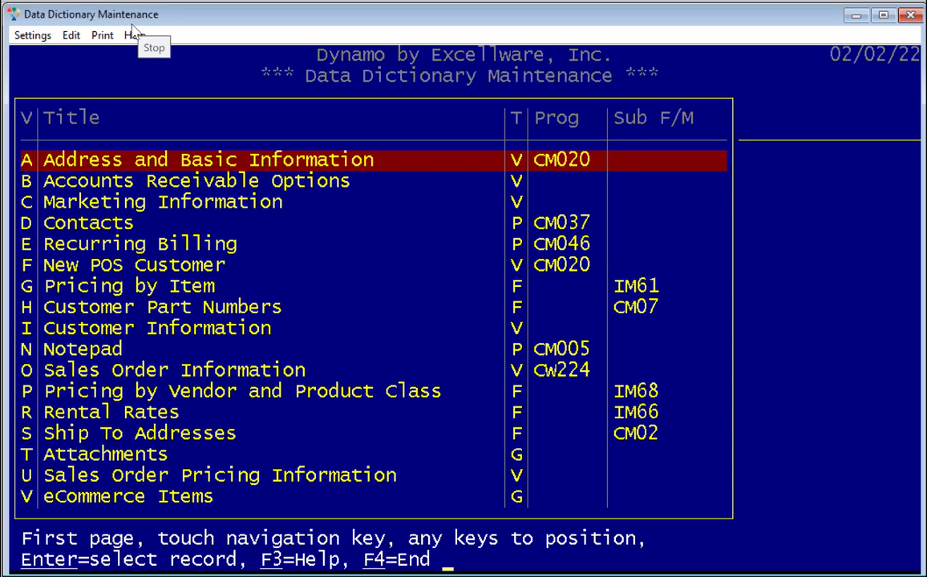
# - Review the Customers key structures, opening KNUM=4 with fields SLSMANNO, ALPHA and CUSTNO
pyautogui.press('Return')
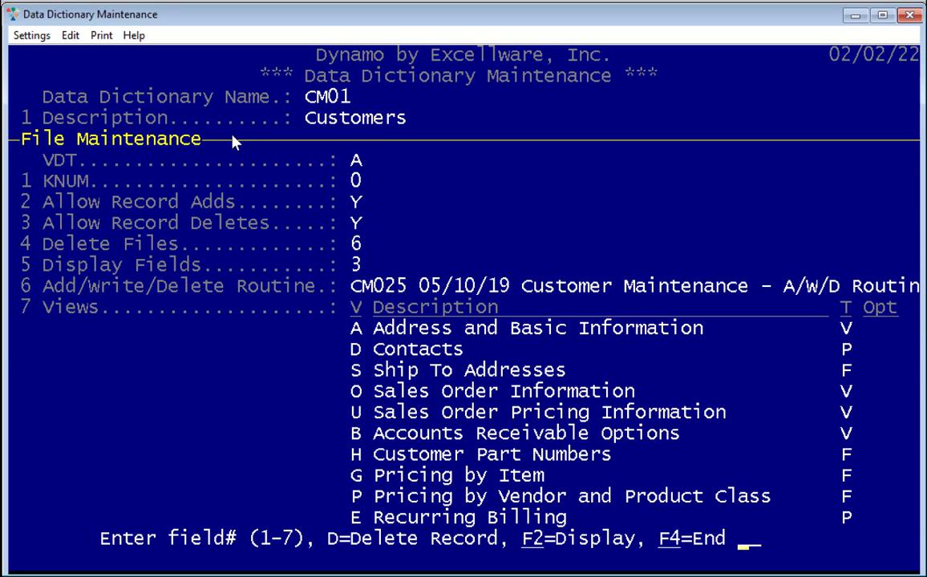
pyautogui.write('1')
pyautogui.press('Return')
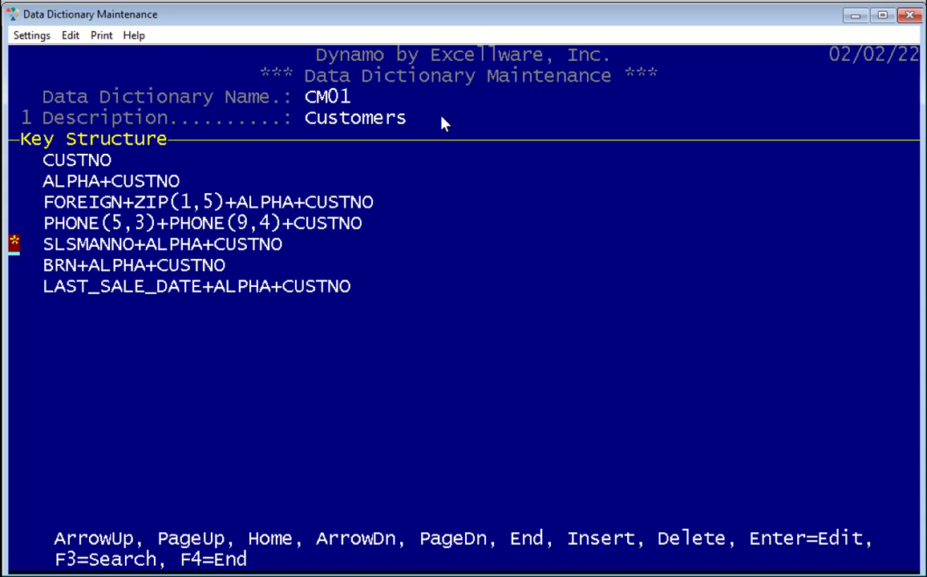
pyautogui.press('Return')
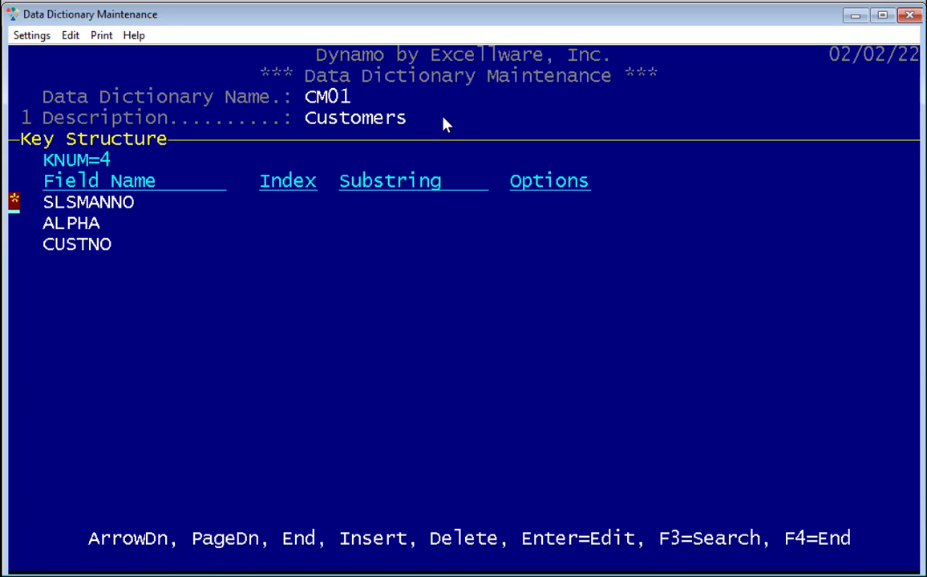
pyautogui.press('Down')
pyautogui.press('Down')
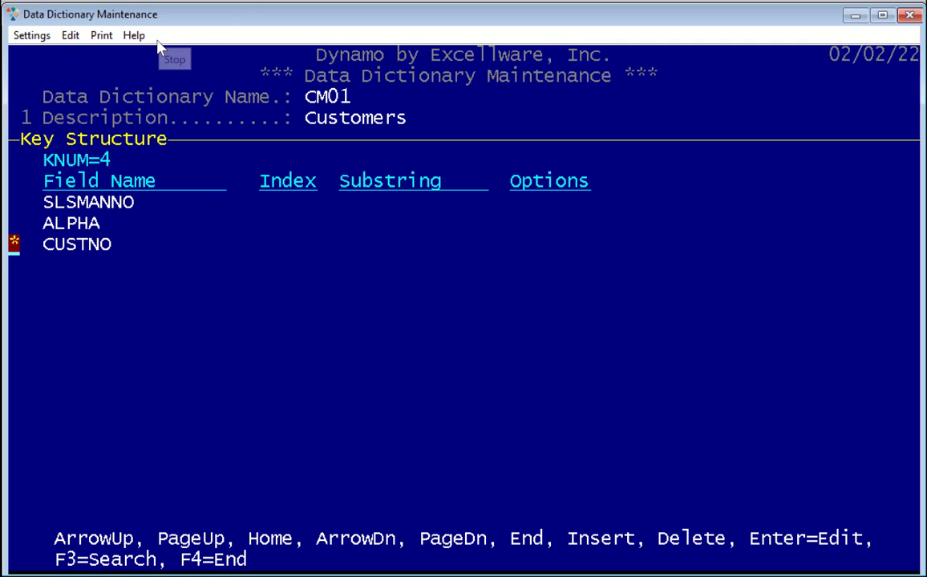
pyautogui.press('F4')
pyautogui.press('F4')
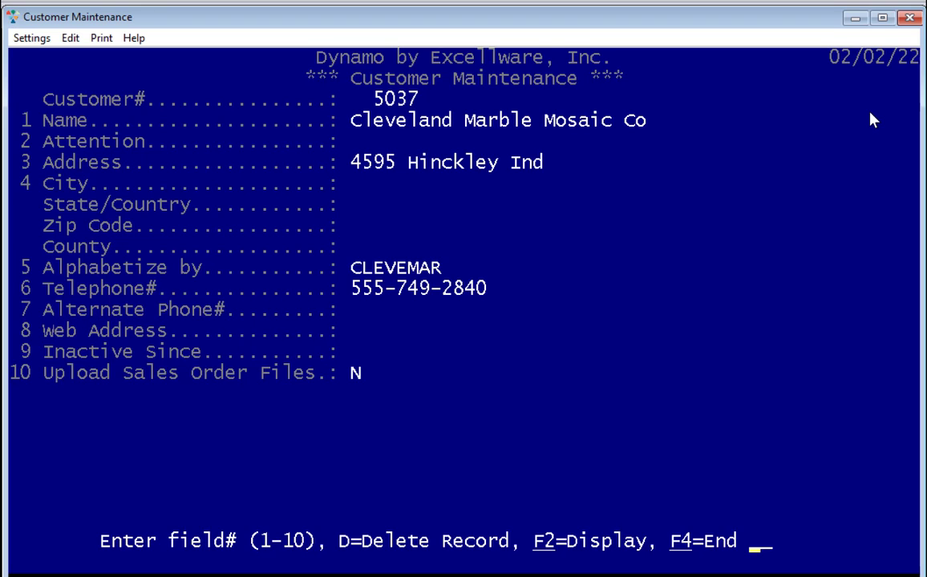
# - Edit the customer name, deleting stray characters typed after 'Co'
pyautogui.write('1')
pyautogui.press('Return')
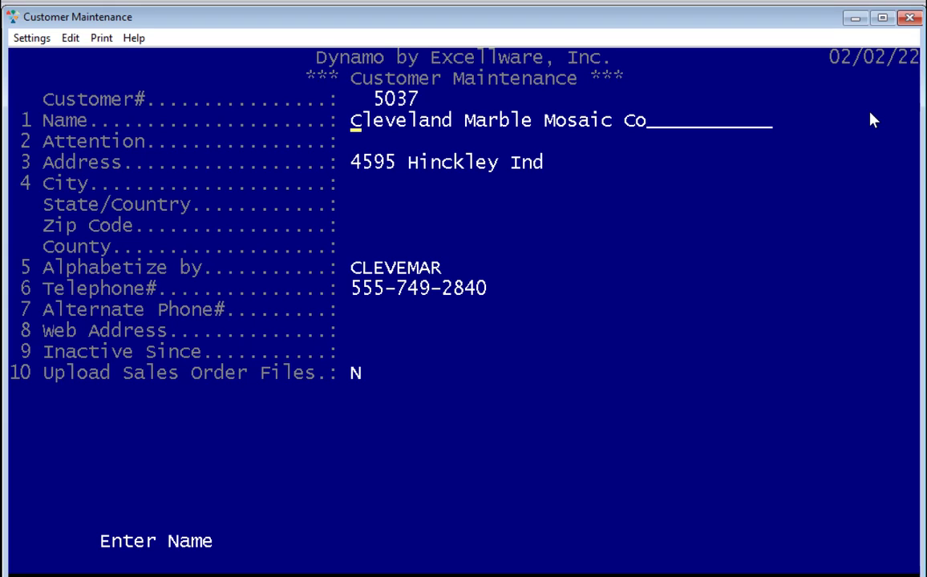
pyautogui.press('End')
pyautogui.write('sss')
pyautogui.press('BackSpace')
pyautogui.press('BackSpace')
pyautogui.press('BackSpace')
pyautogui.press('Home')
pyautogui.press('Right')
pyautogui.press('Right')
pyautogui.press('Right')
pyautogui.press('Right')
pyautogui.press('Right')
pyautogui.press('Right')
pyautogui.press('Left')
pyautogui.press('Left')
pyautogui.press('Left')
pyautogui.press('Right')
pyautogui.press('Right')
pyautogui.press('Right')
pyautogui.press('Right')
pyautogui.press('Right')
pyautogui.press('Right')
pyautogui.press('Right')
pyautogui.hotkey('ctrl', 'Right')
pyautogui.hotkey('ctrl', 'Right')
# - Insert 'Specialty' before 'Marble' in the customer name and accept it
pyautogui.press('Return')
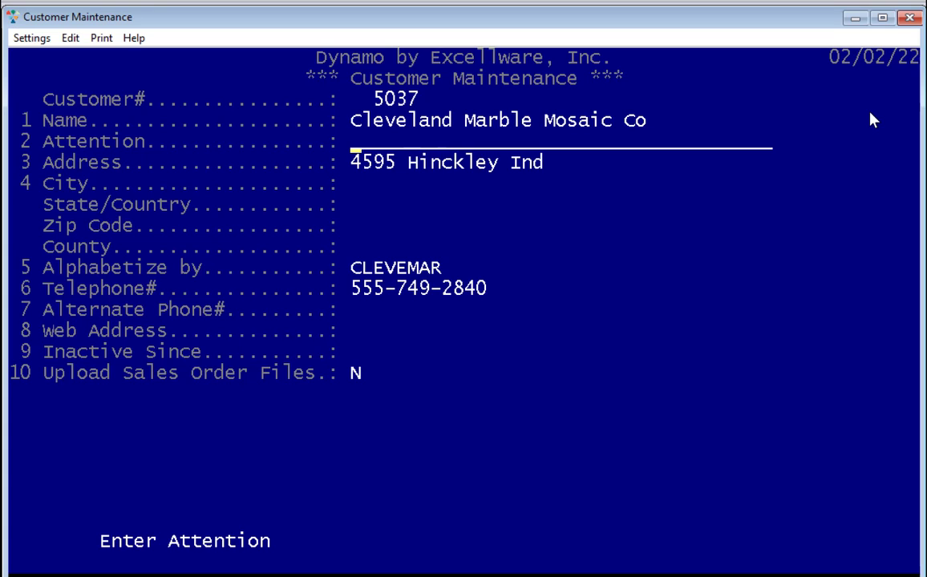
pyautogui.press('Return')
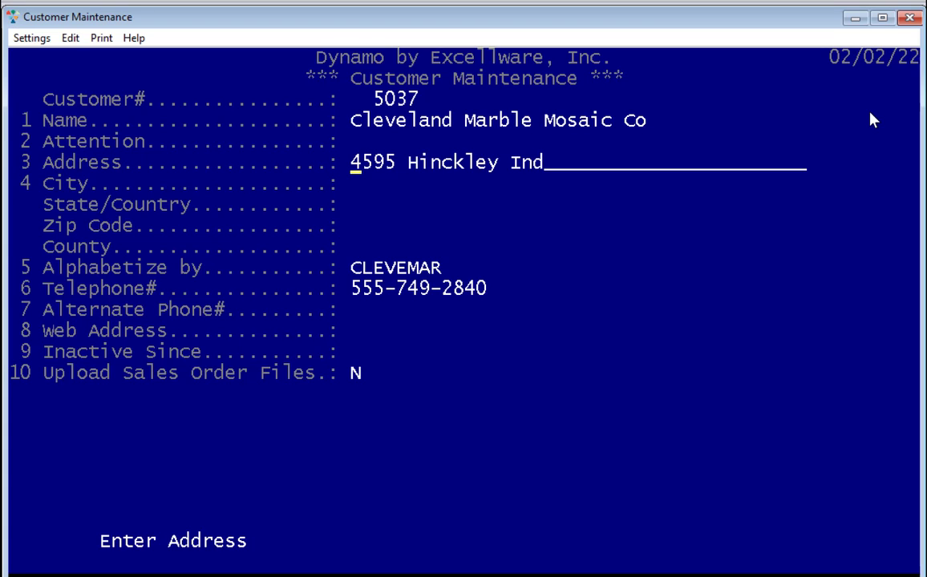
pyautogui.press('Up')
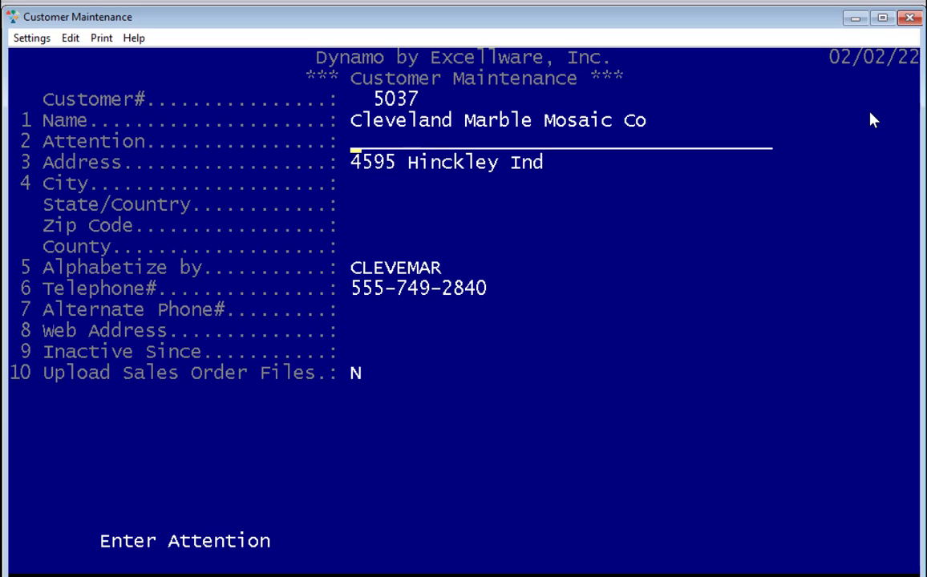
pyautogui.press('Up')
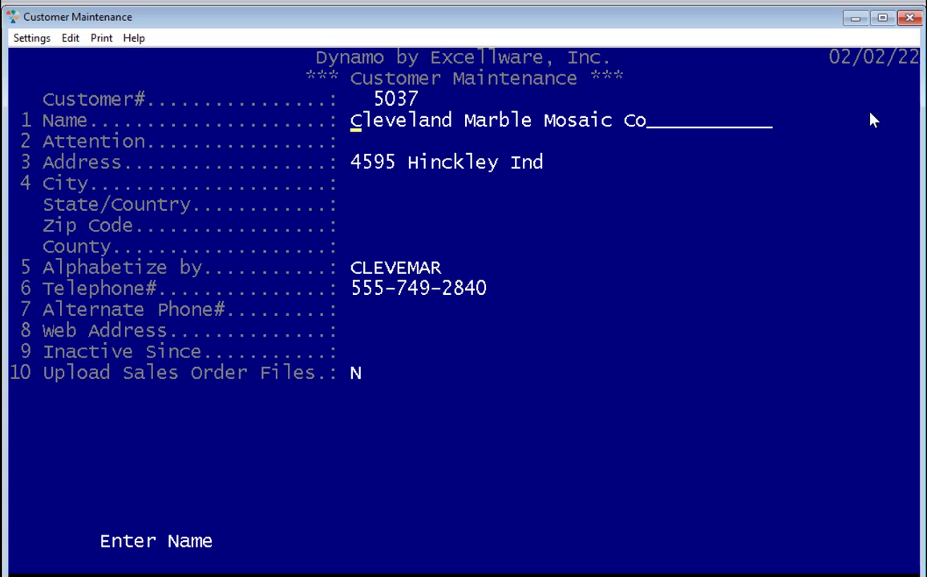
pyautogui.hotkey('ctrl', 'Right')
pyautogui.press('Insert')
pyautogui.write('Specialty')
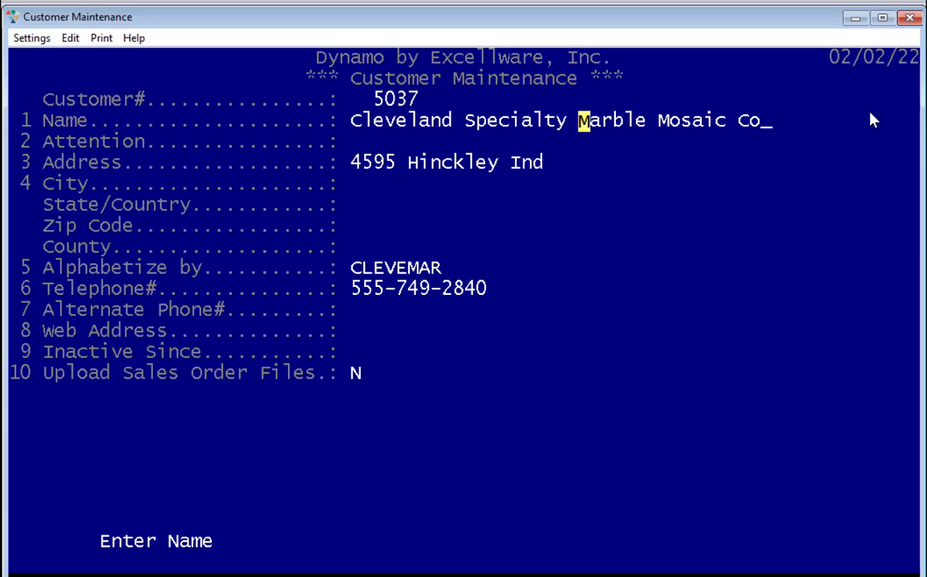
pyautogui.press('Return')
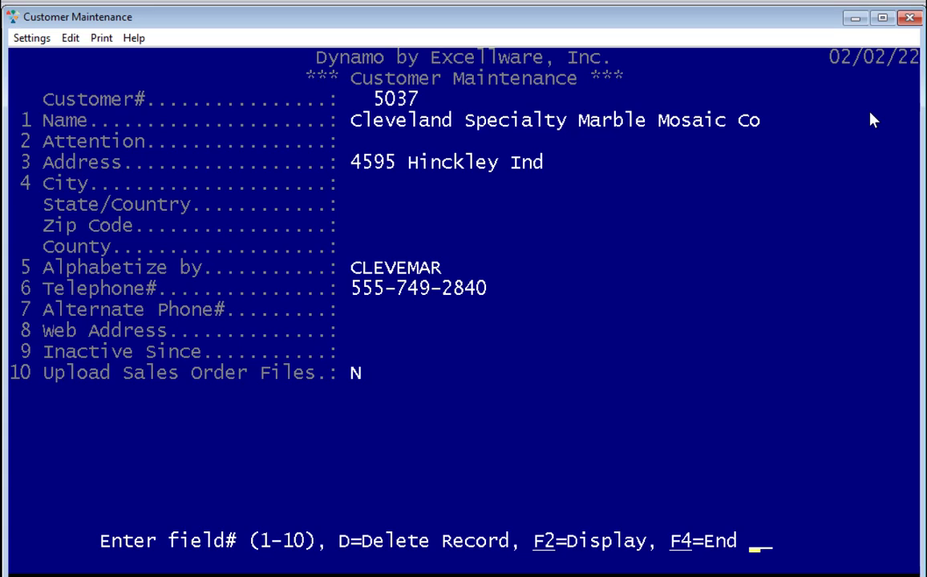
pyautogui.write('4')
pyautogui.press('Return')
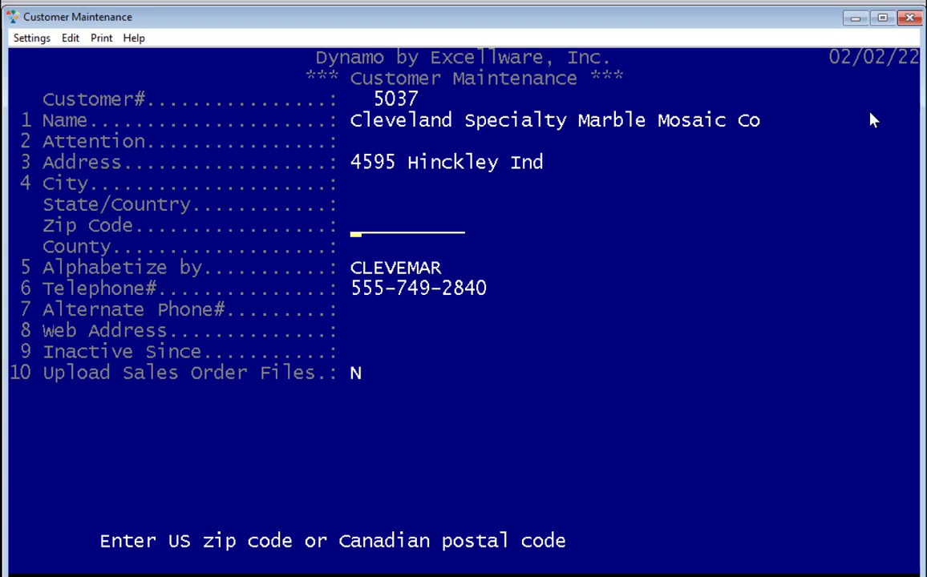
# - Enter the zip code, choose Cleveland from the city list, and accept the standardized address
pyautogui.write('44109')
pyautogui.press('Return')
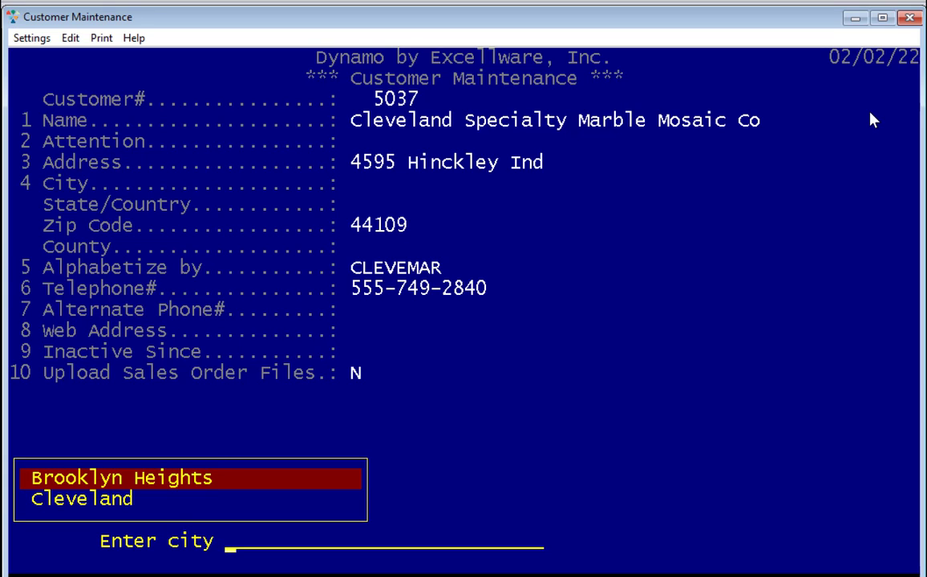
pyautogui.press('Down')
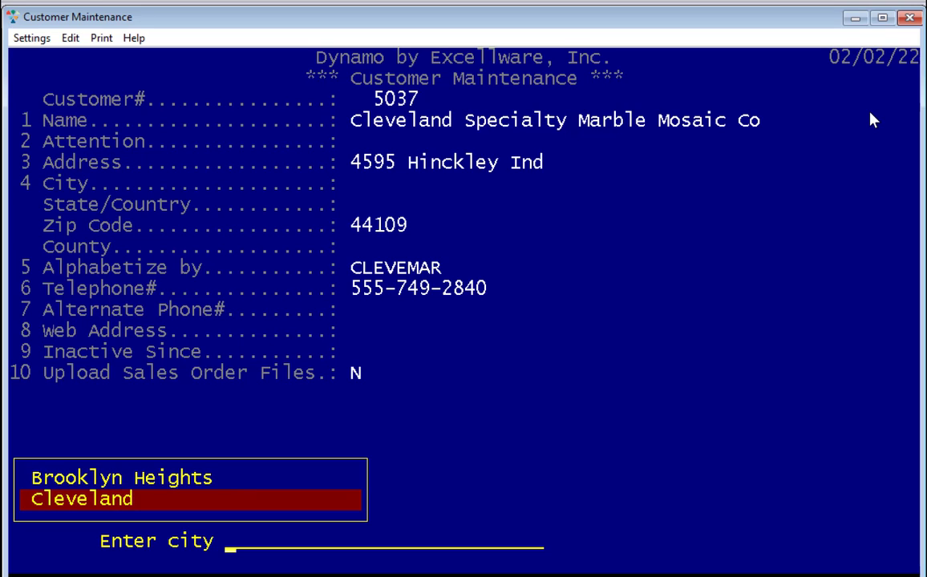
pyautogui.press('Return')
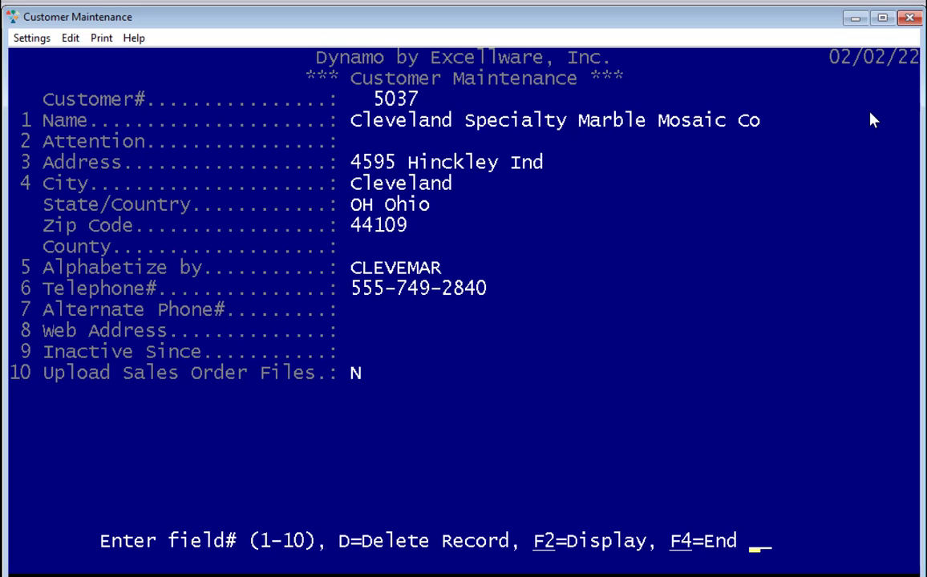
pyautogui.press('Return')
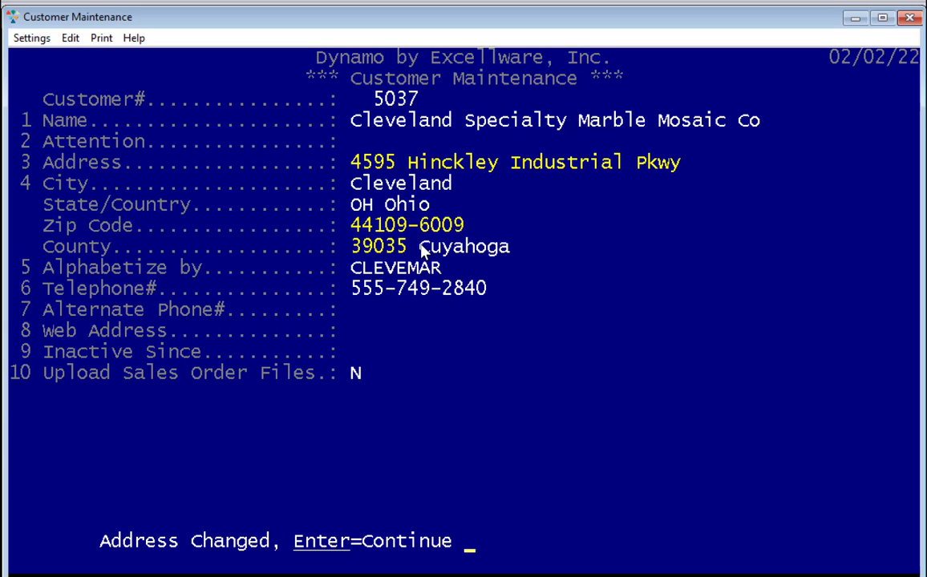
pyautogui.press('Return')
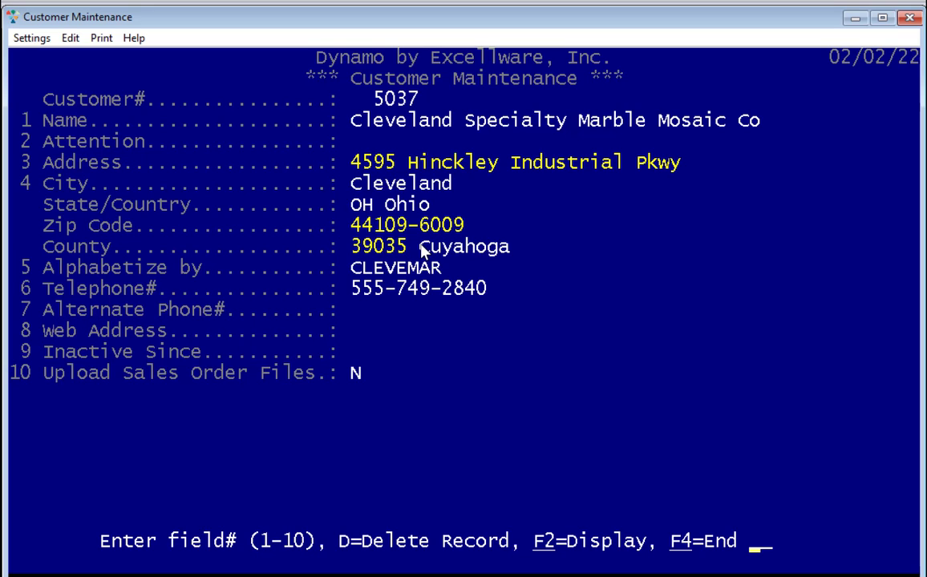
pyautogui.write('9')
pyautogui.press('Return')
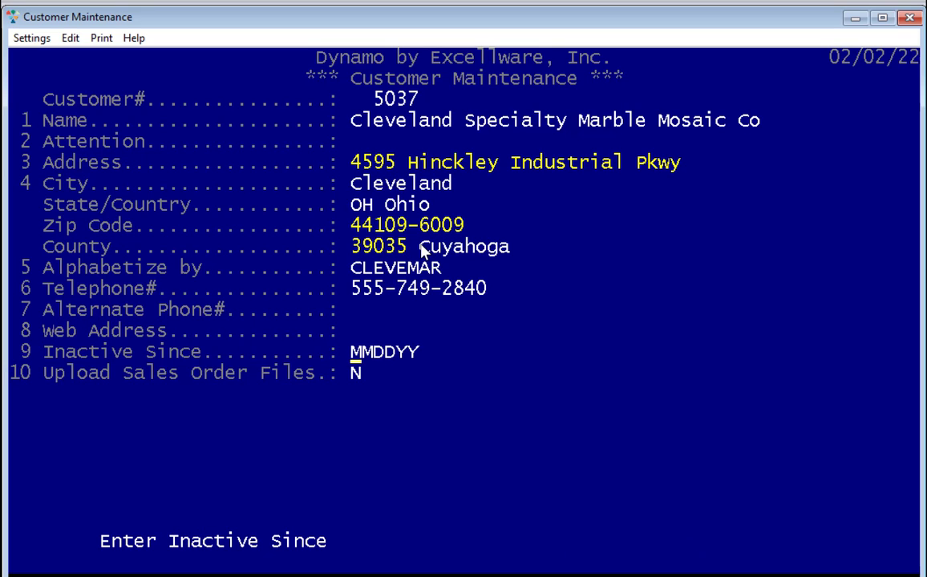
# - Enter an initial Inactive Since date of 02/25/22
pyautogui.press('Return')
pyautogui.press('Delete')
pyautogui.press('Delete')
pyautogui.press('Delete')
pyautogui.press('Delete')
pyautogui.press('Delete')
pyautogui.press('Delete')
pyautogui.press('Delete')
pyautogui.press('Delete')
pyautogui.write('25')
pyautogui.press('Return')
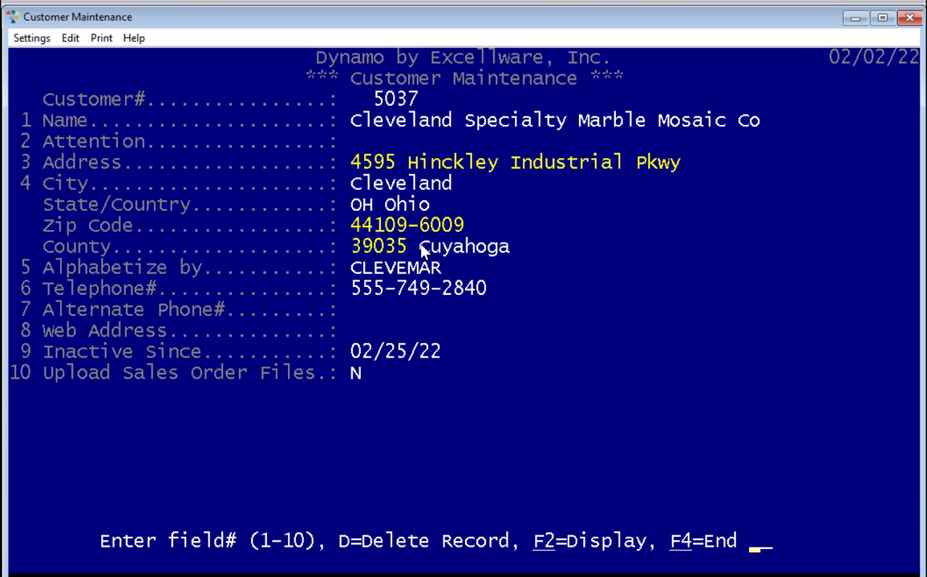
# - Change the Inactive Since date to 01/13/22 using the date keys and calendar popup
pyautogui.write('9')
pyautogui.press('Return')
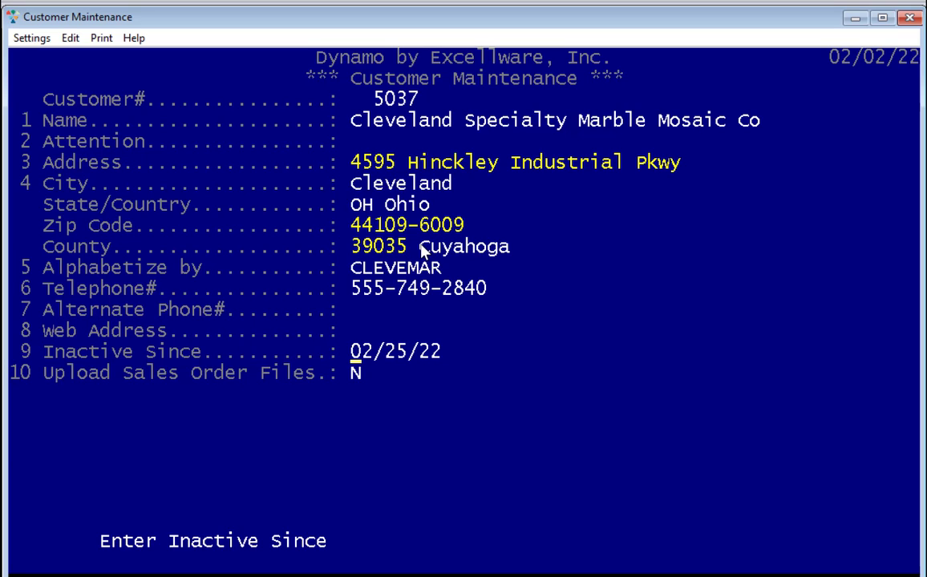
pyautogui.press('Up')
pyautogui.press('Up')
pyautogui.press('Down')
pyautogui.press('pagedown')
pyautogui.press('pageup')
pyautogui.press('pageup')
pyautogui.press('pagedown')
pyautogui.press('pagedown')
pyautogui.press('F2')
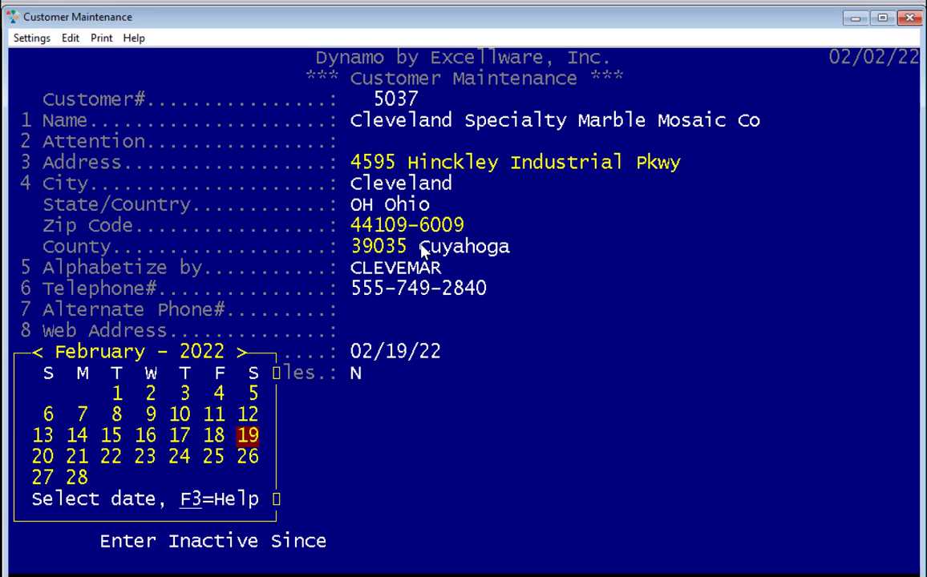
pyautogui.press('Left')
pyautogui.press('Left')
pyautogui.press('Up')
pyautogui.press('Up')
pyautogui.press('Up')
pyautogui.press('Up')
pyautogui.press('Up')
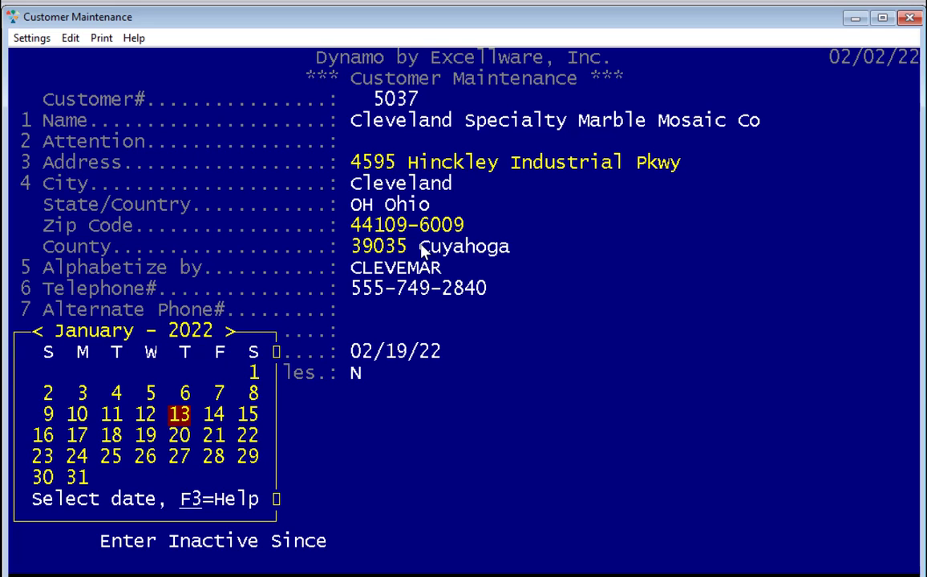
pyautogui.press('Return')
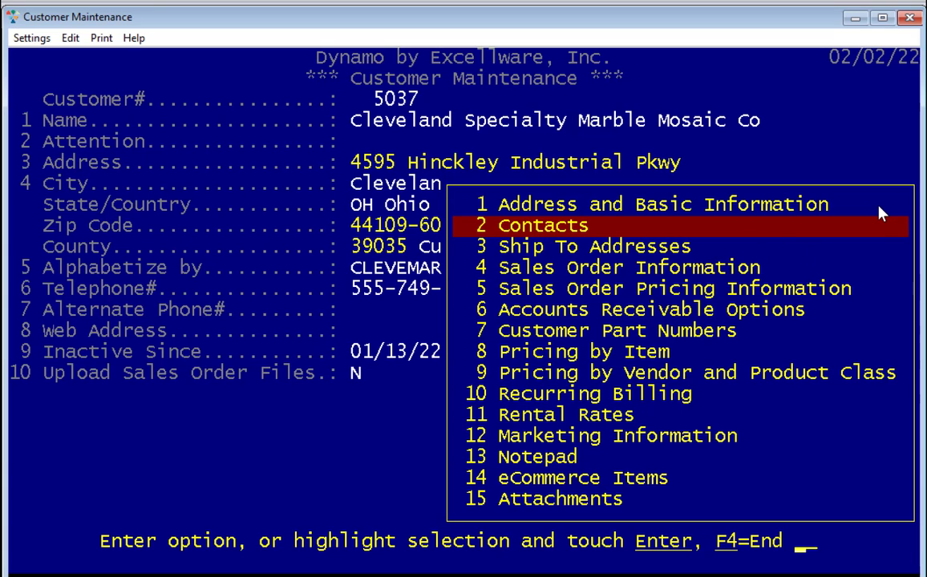
# - Add a New Contact with an e-mail address, dismissing the invalid-email warning
pyautogui.press('Return')
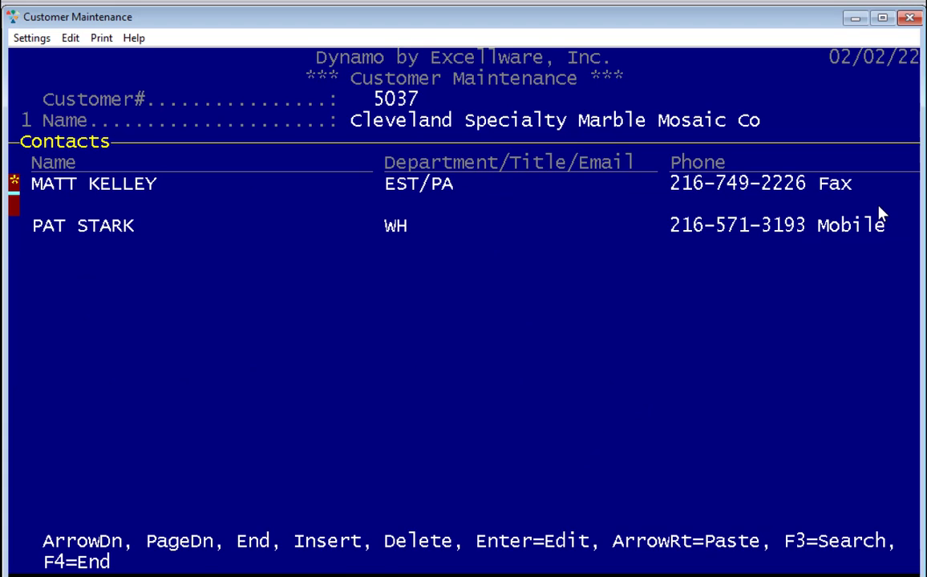
pyautogui.press('Down')
pyautogui.press('Down')
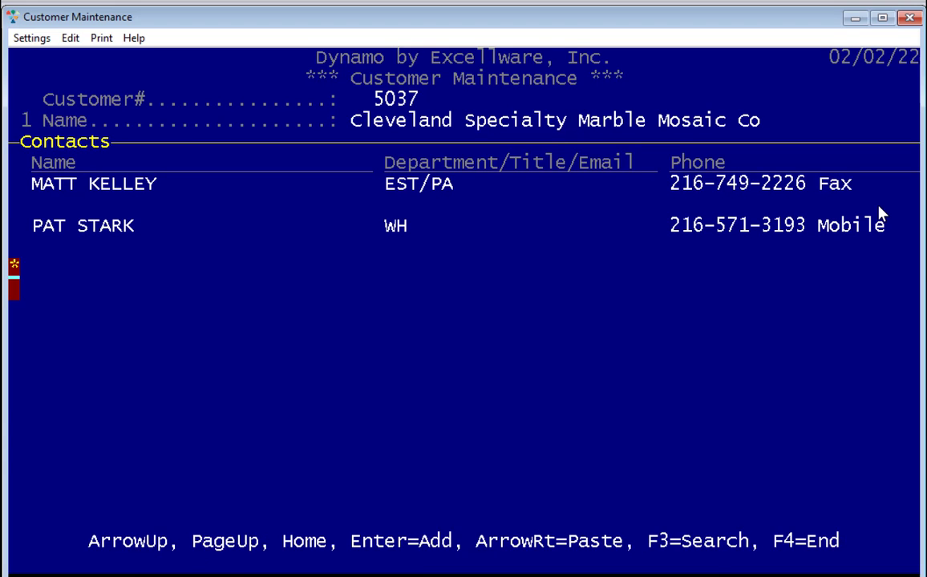
pyautogui.press('Up')
pyautogui.press('Insert')
pyautogui.press('Return')
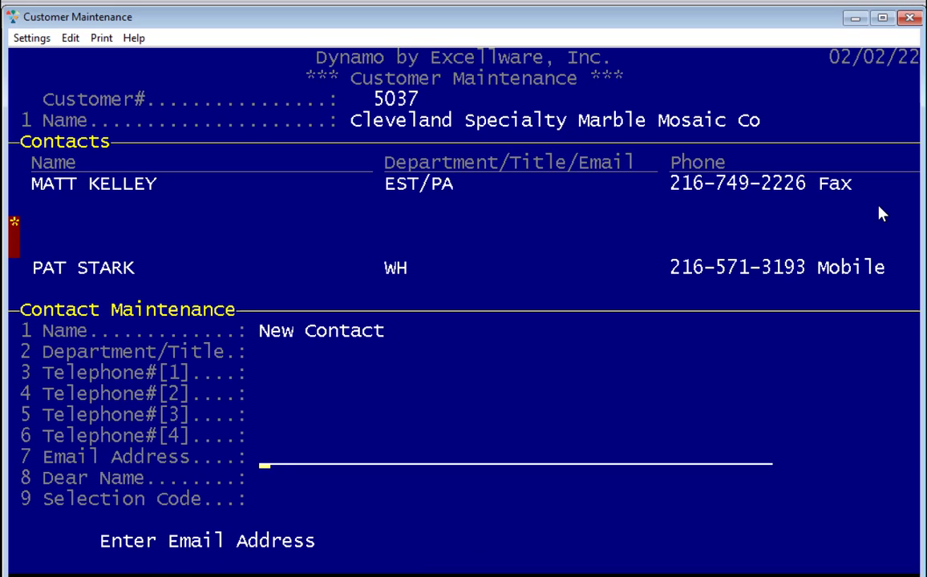
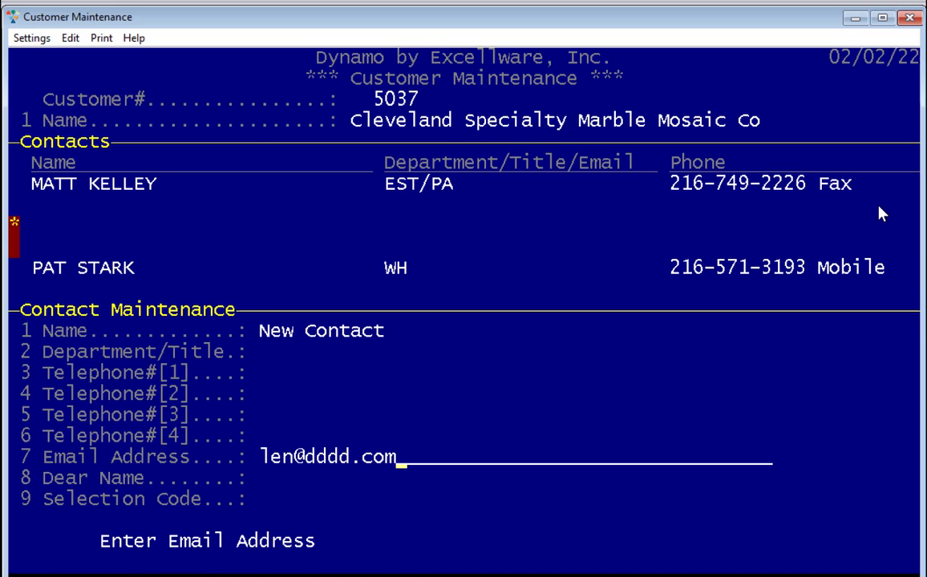
pyautogui.press('Return')
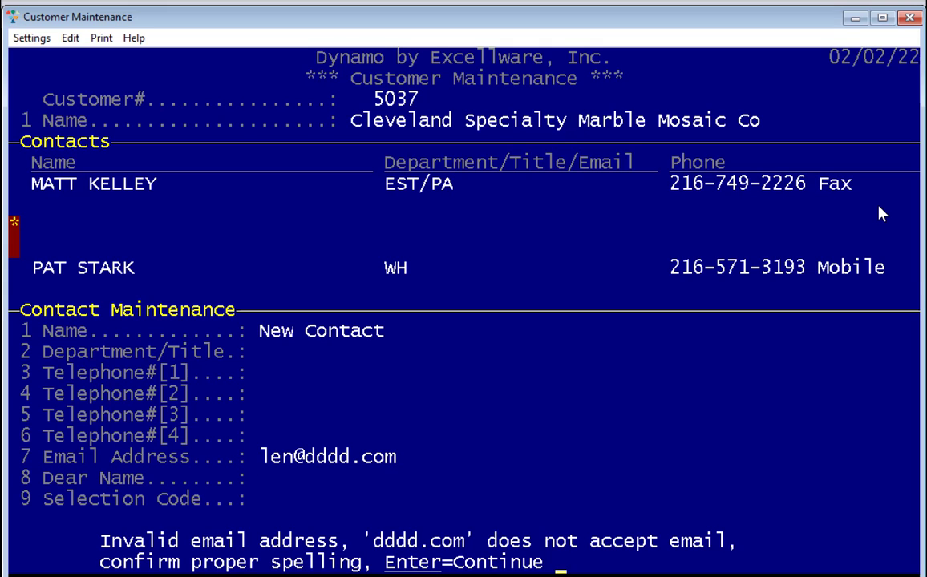
pyautogui.press('Return')
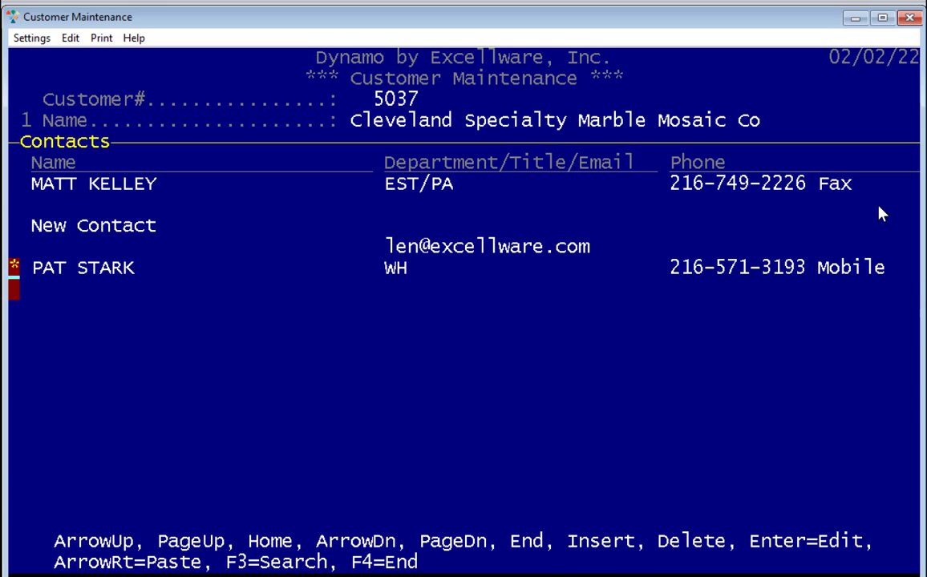
# - Move the New Contact row to the end of the contacts list, then delete it
pyautogui.press('Up')
pyautogui.press('Delete')
pyautogui.press('Down')
pyautogui.press('Right')
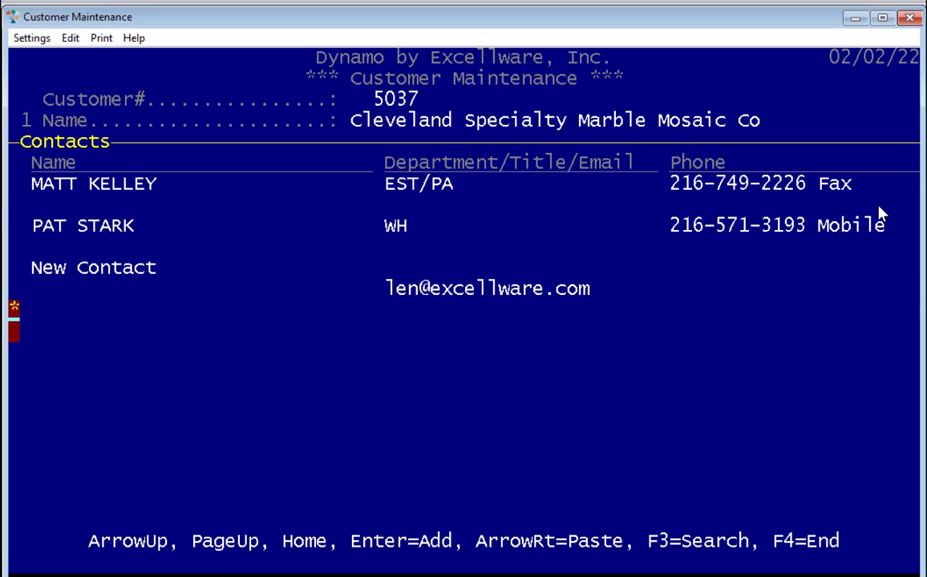
pyautogui.press('Delete')
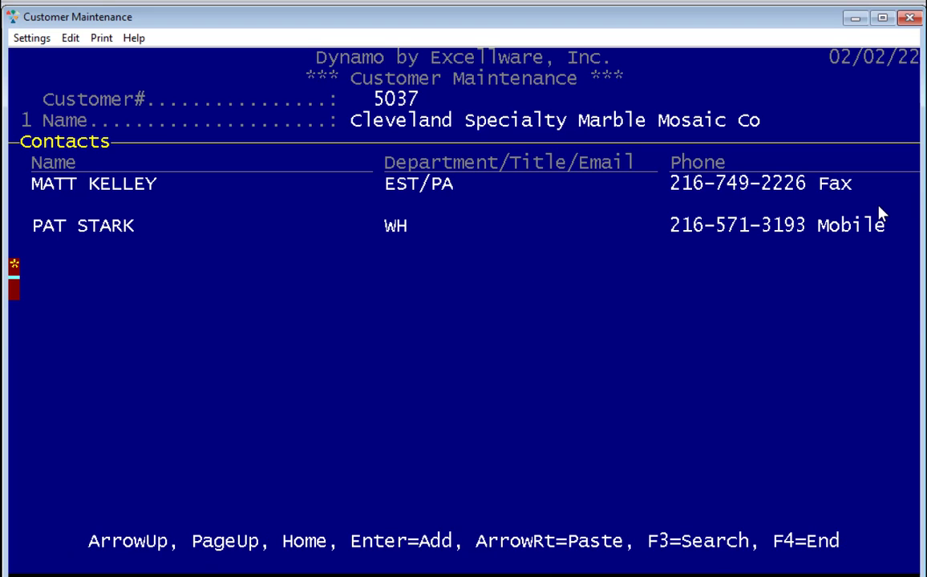
pyautogui.press('F4')
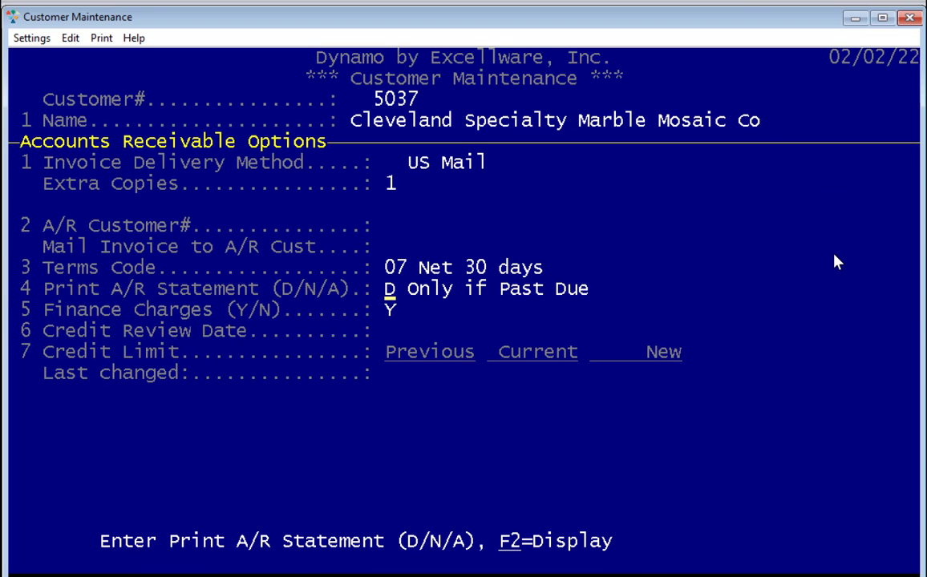
# - Keep statement printing at D Only if Past Due and terms at 07 Net 30 days
pyautogui.press('F2')
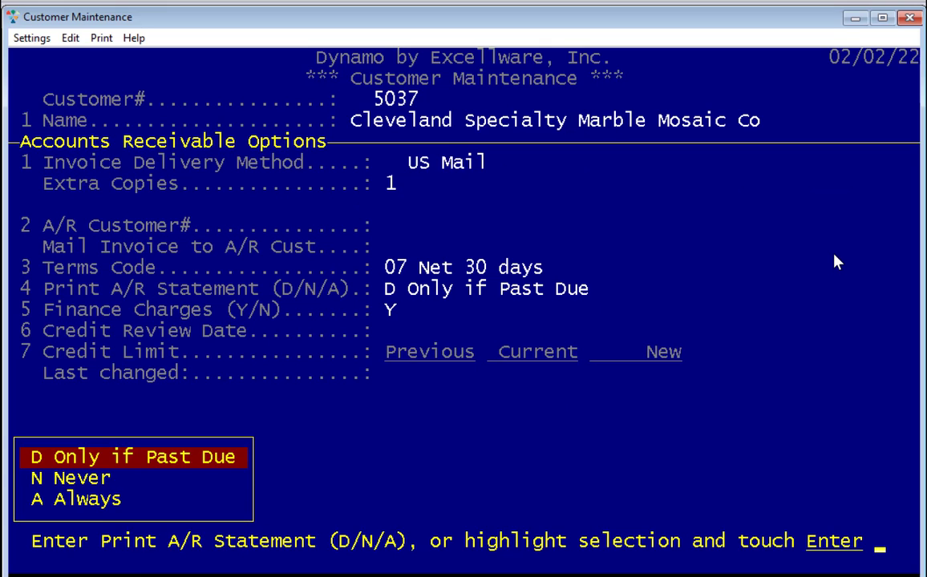
pyautogui.press('Down')
pyautogui.press('Down')
pyautogui.press('Up')
pyautogui.press('Up')
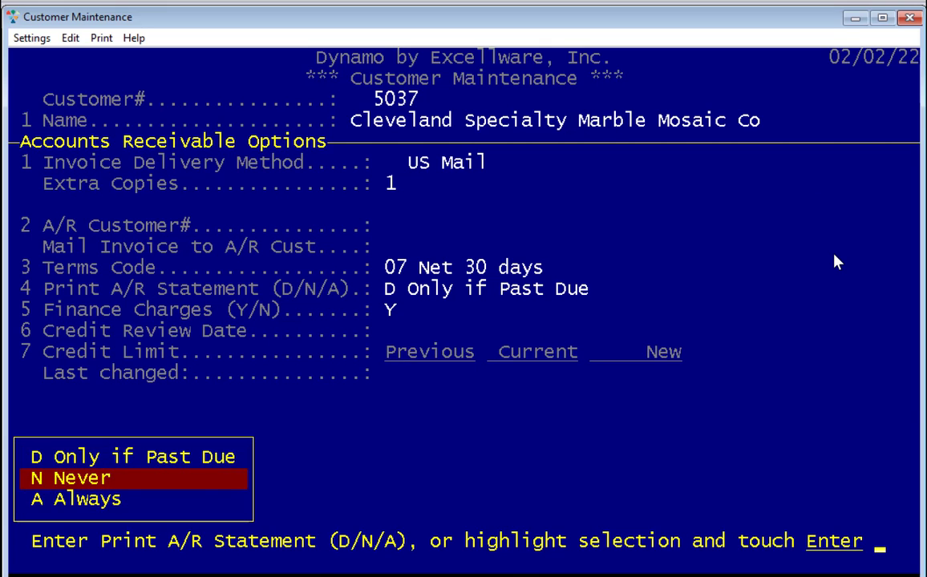
pyautogui.press('Return')
pyautogui.write('3')
pyautogui.press('Return')
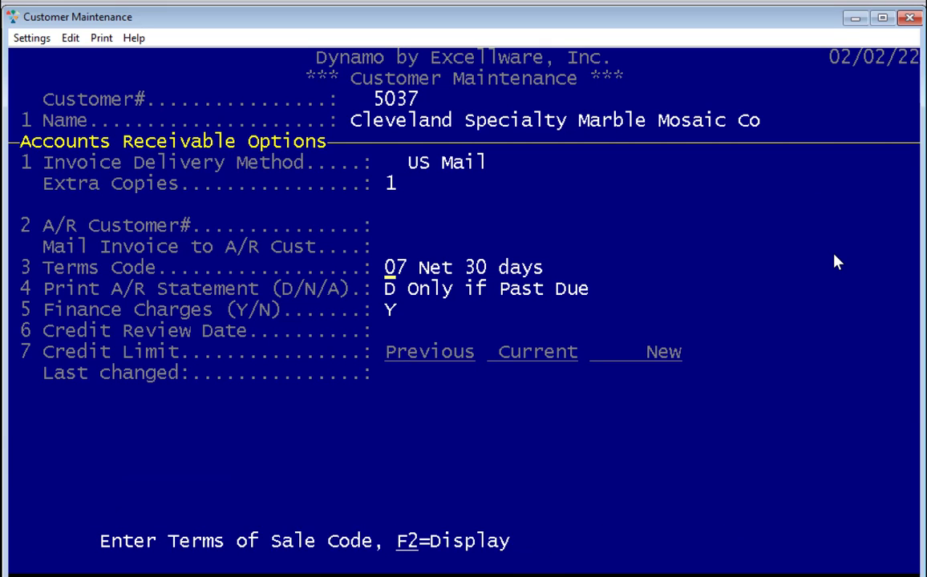
pyautogui.press('F2')
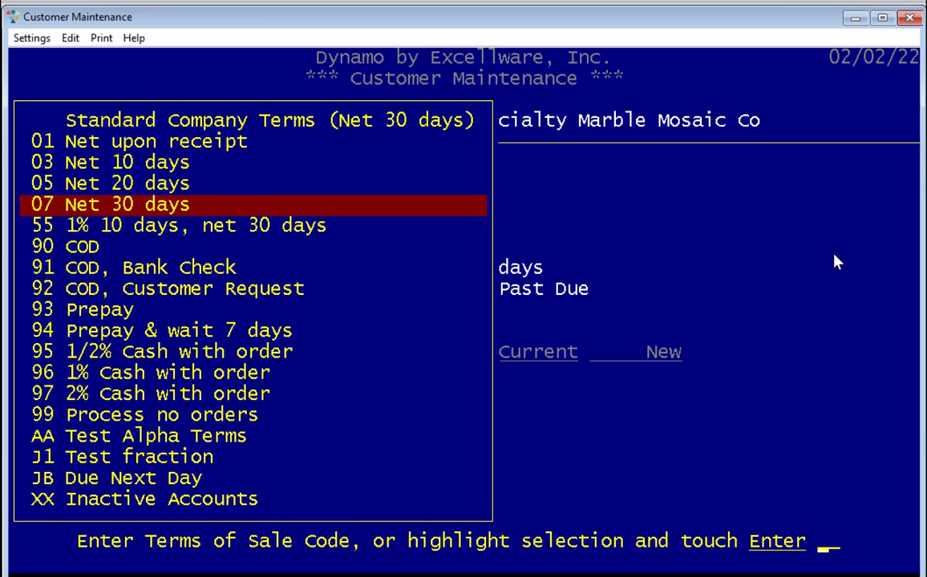
pyautogui.press('Down')
pyautogui.press('Down')
pyautogui.press('Down')
pyautogui.press('Down')
pyautogui.press('Up')
pyautogui.press('Up')
pyautogui.press('Up')
pyautogui.press('Up')
pyautogui.press('Return')
pyautogui.press('F4')
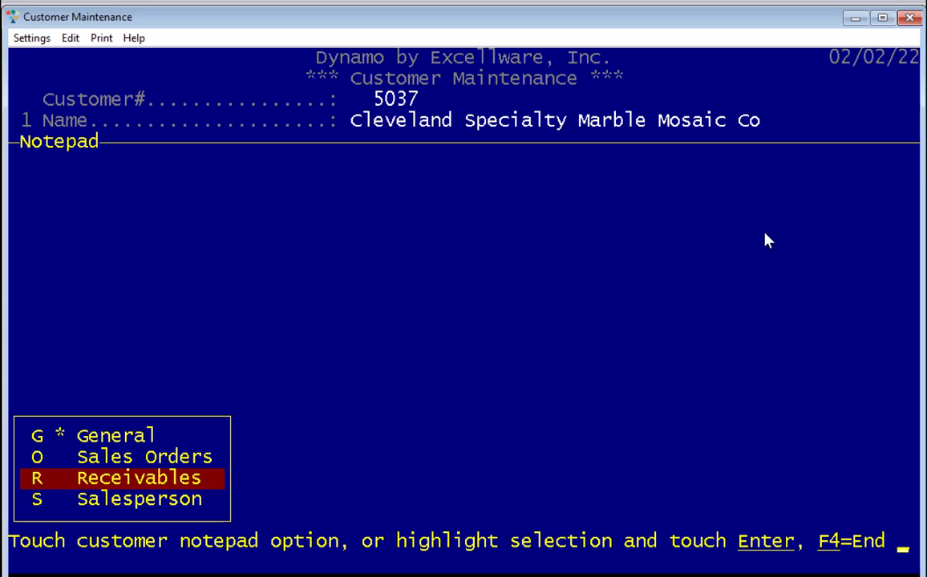
# - Open the Receivables notepad and move to the third row below the existing note
pyautogui.press('Return')
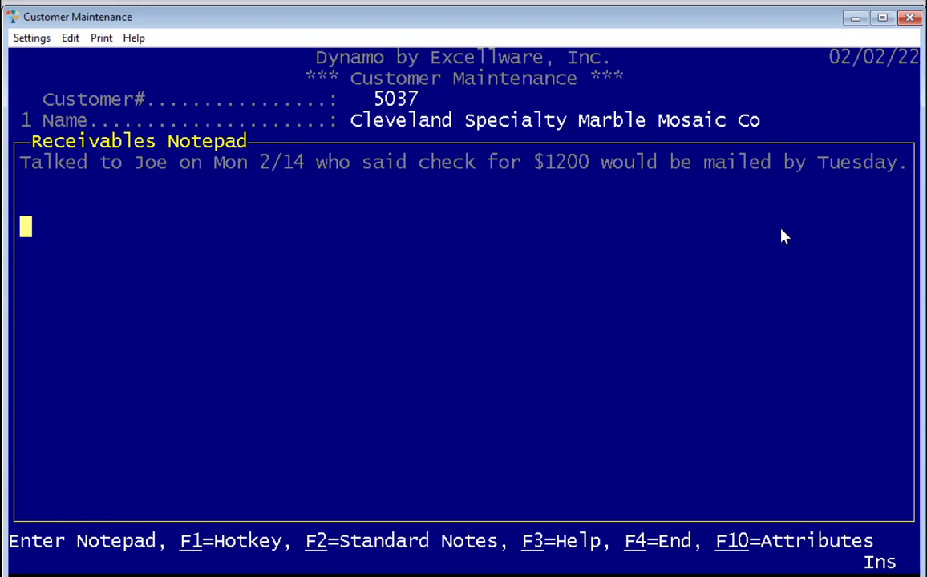
pyautogui.press('Down')
pyautogui.press('Down')
pyautogui.press('Down')
pyautogui.press('Down')
pyautogui.press('Down')
pyautogui.press('Down')
pyautogui.press('Down')
pyautogui.press('Down')
pyautogui.press('Down')
pyautogui.press('Down')
pyautogui.press('Down')
pyautogui.press('Down')
pyautogui.press('Down')
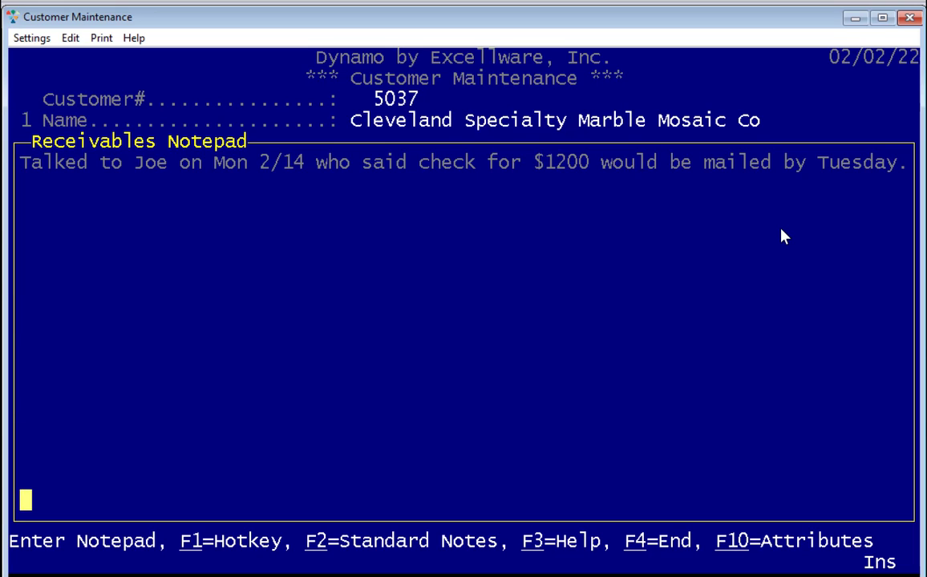
pyautogui.press('Return')
pyautogui.press('Return')
pyautogui.press('Return')
pyautogui.press('Return')
pyautogui.press('Return')
pyautogui.press('Return')
pyautogui.press('pageup')
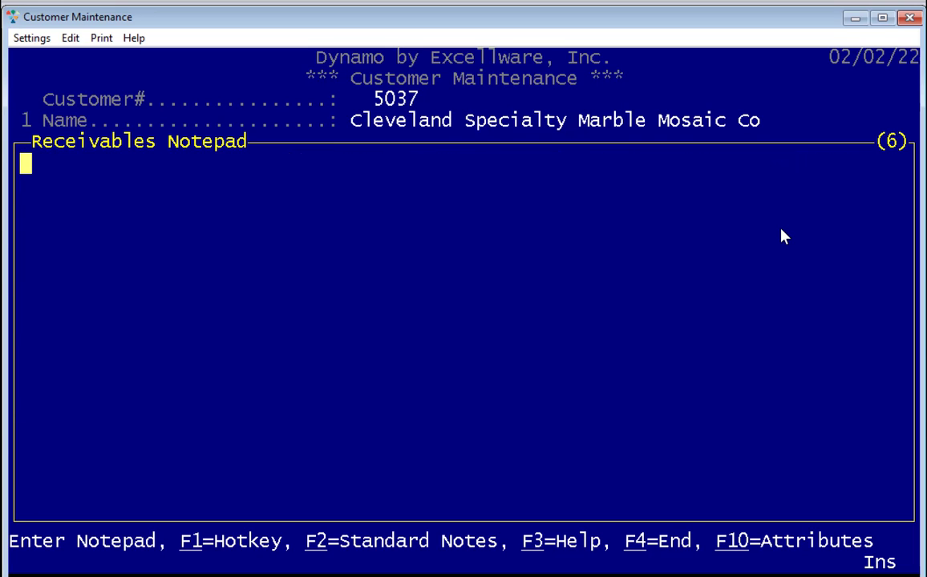
pyautogui.press('pageup')
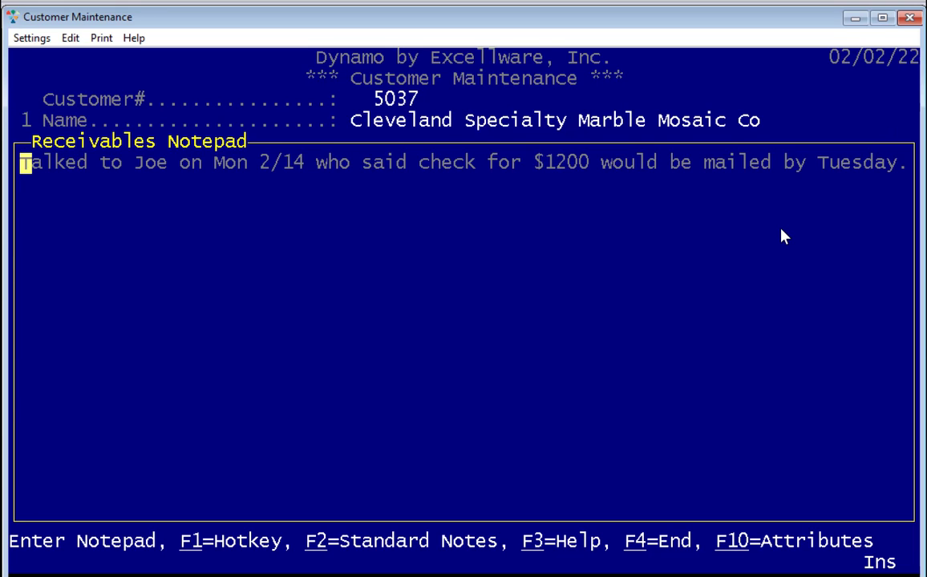
pyautogui.press('Down')
pyautogui.press('Down')
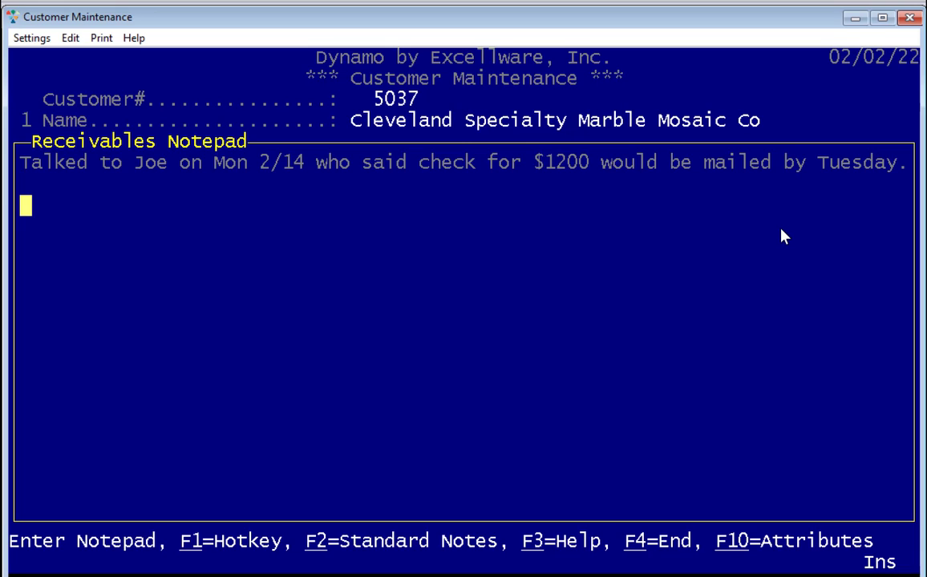
# - Add 'bold' in bold and 'underlined' underlined, then save and reopen the notepad
pyautogui.press('F10')
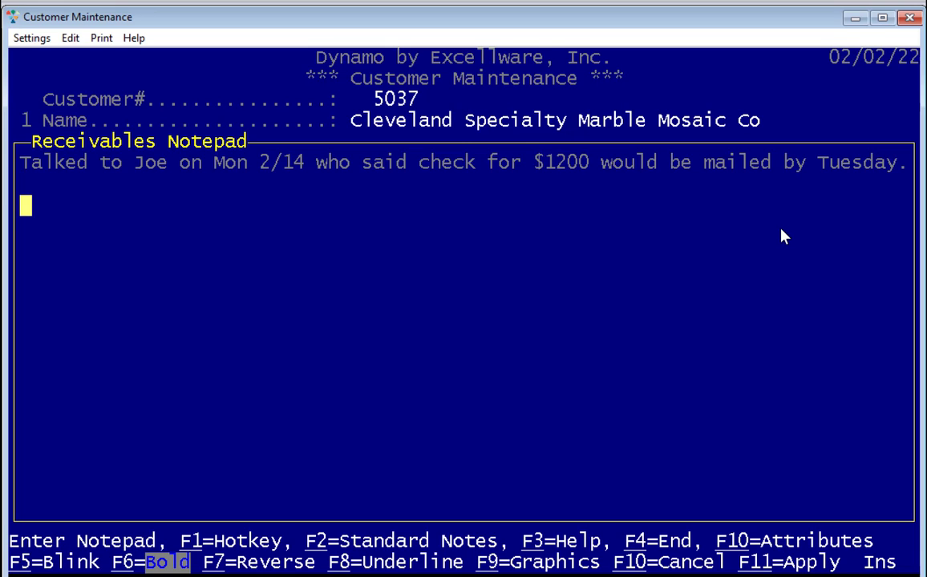
pyautogui.write('bold')
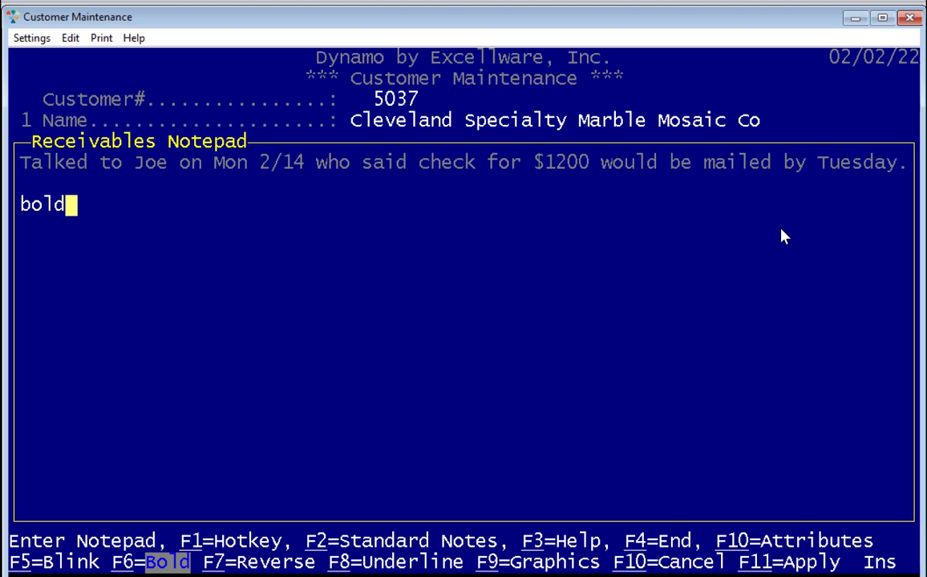
pyautogui.press('F6')
pyautogui.press('Return')
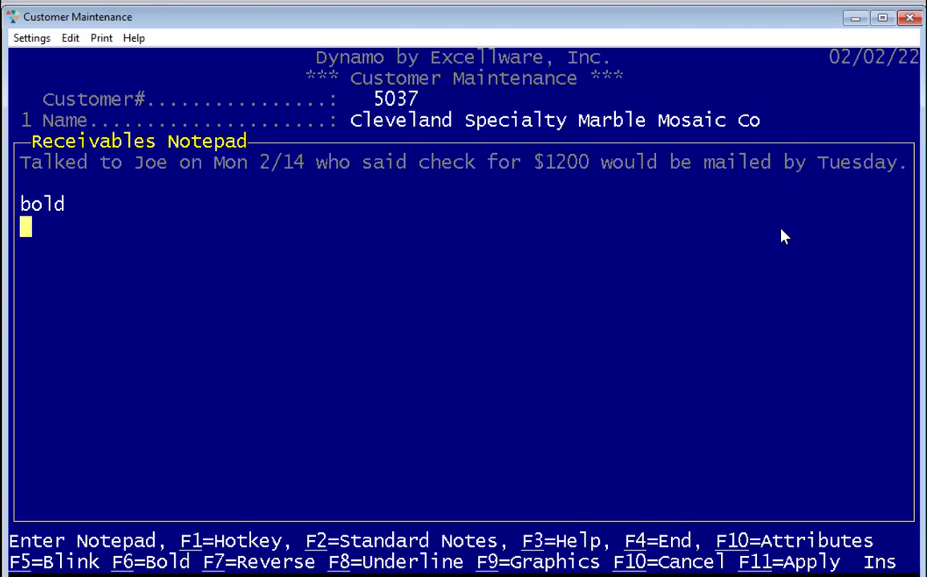
pyautogui.press('F8')
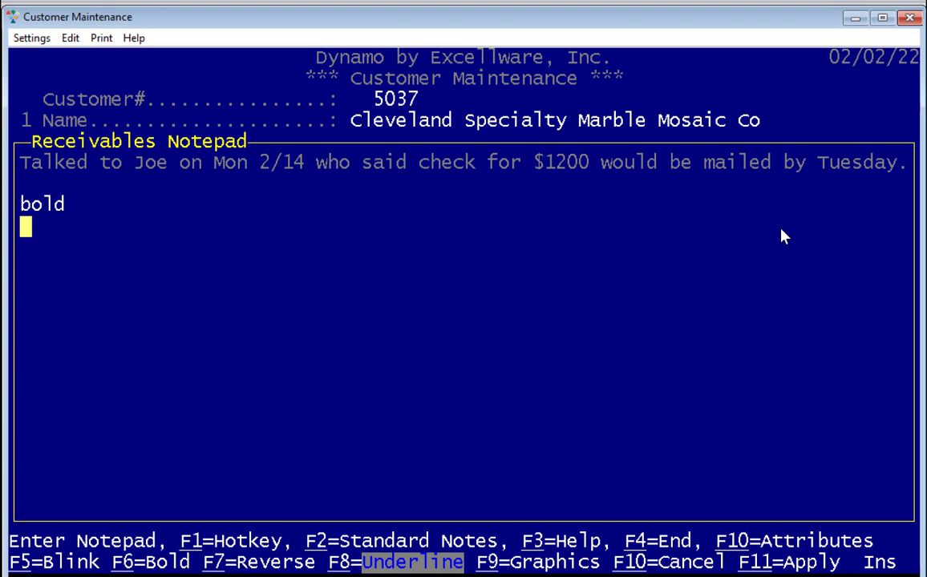
pyautogui.write('underli')
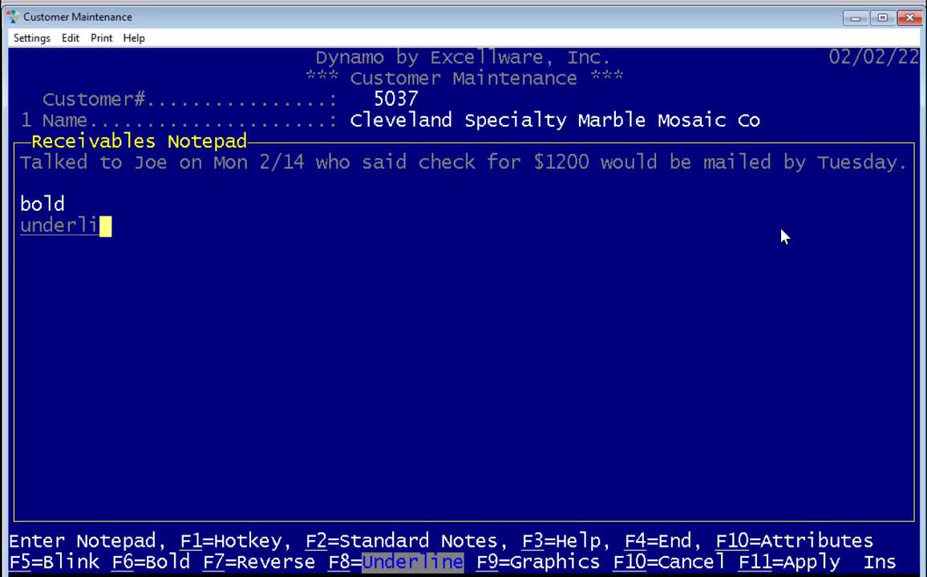
pyautogui.write('ned')
pyautogui.press('Return')
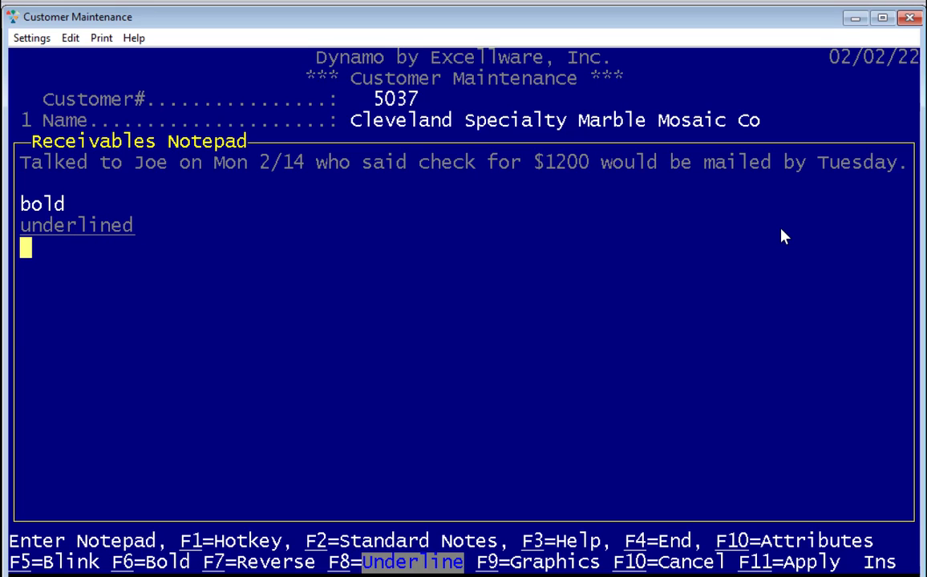
pyautogui.press('F4')
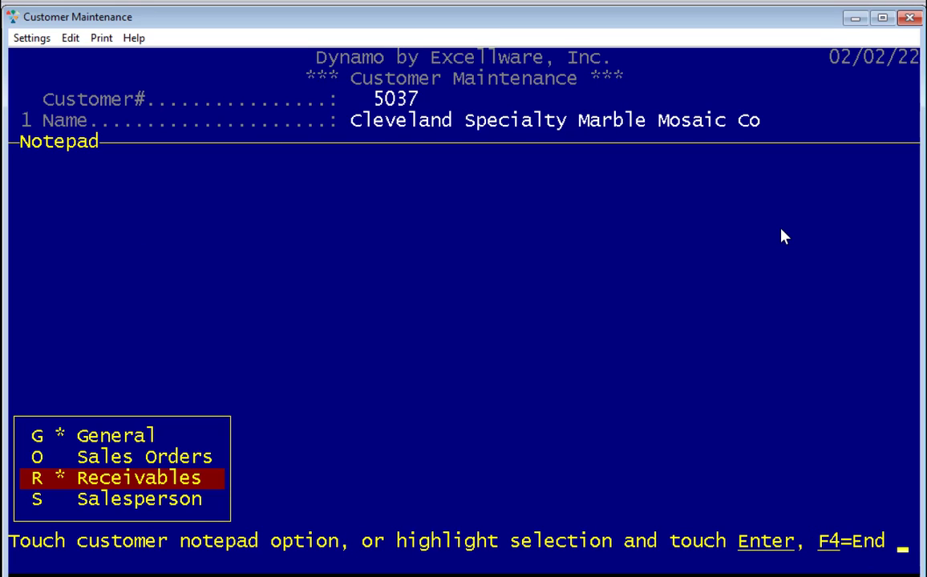
pyautogui.press('Return')
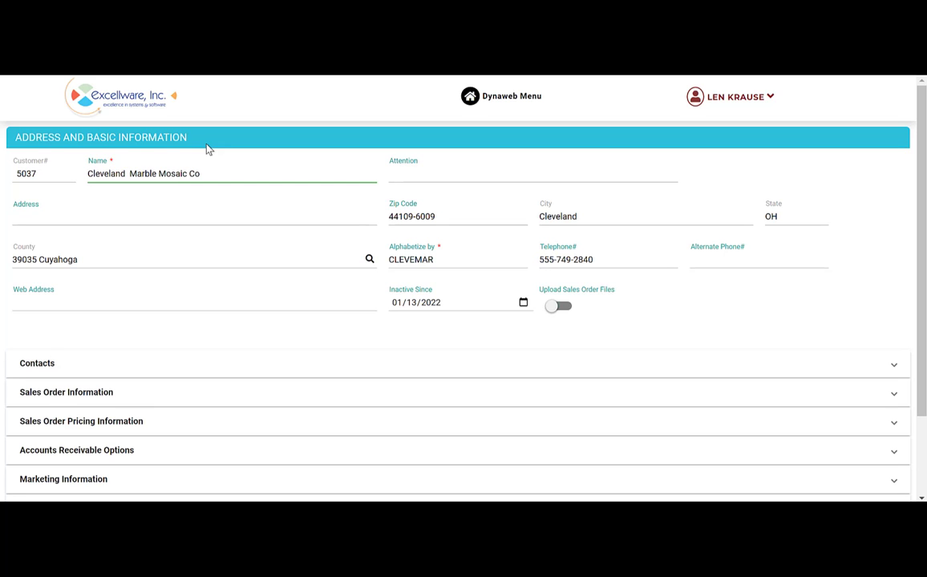
# - Add 'Specialty' to the name and fill Address from the verified Google address suggestion
pyautogui.write('Specialty')
pyautogui.press('Tab')
pyautogui.press('Tab')
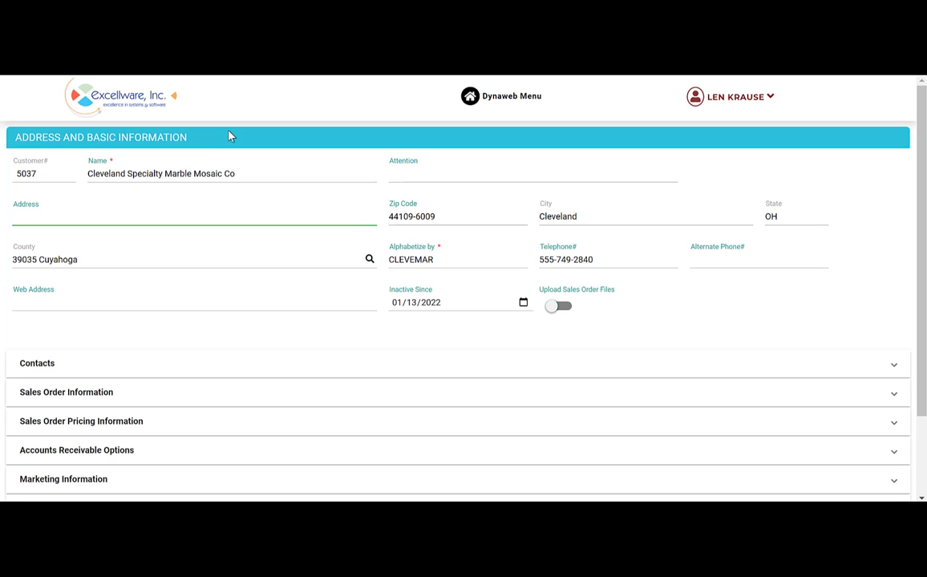
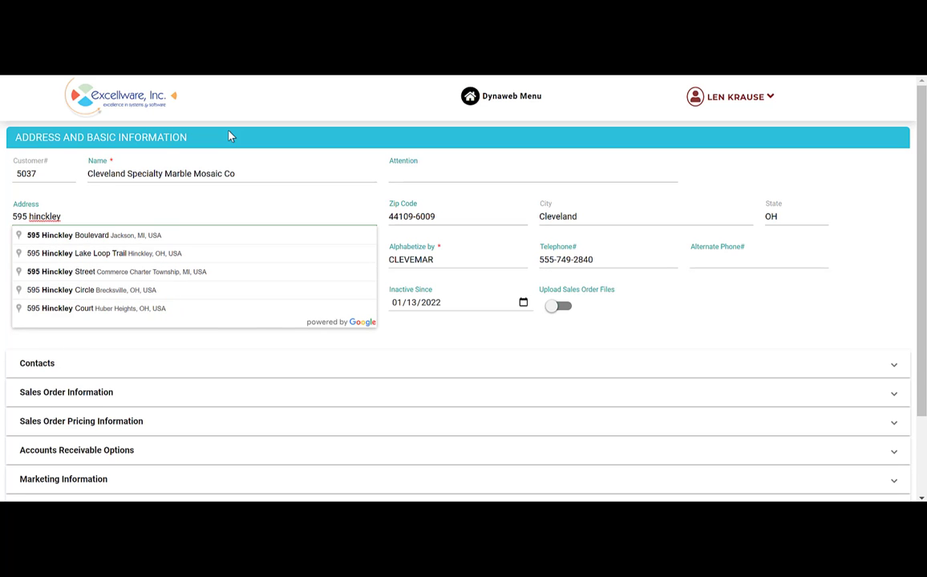
pyautogui.press('Down')
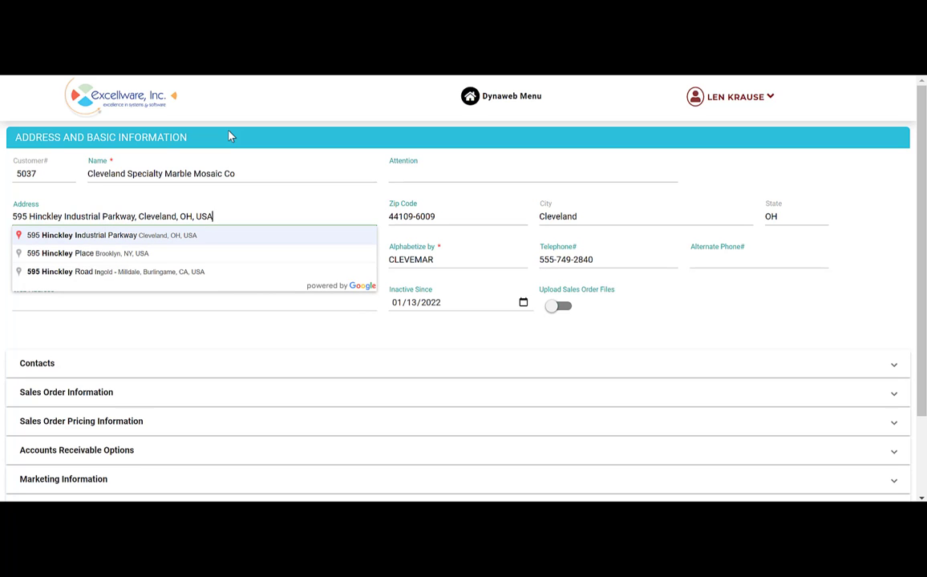
pyautogui.press('Return')
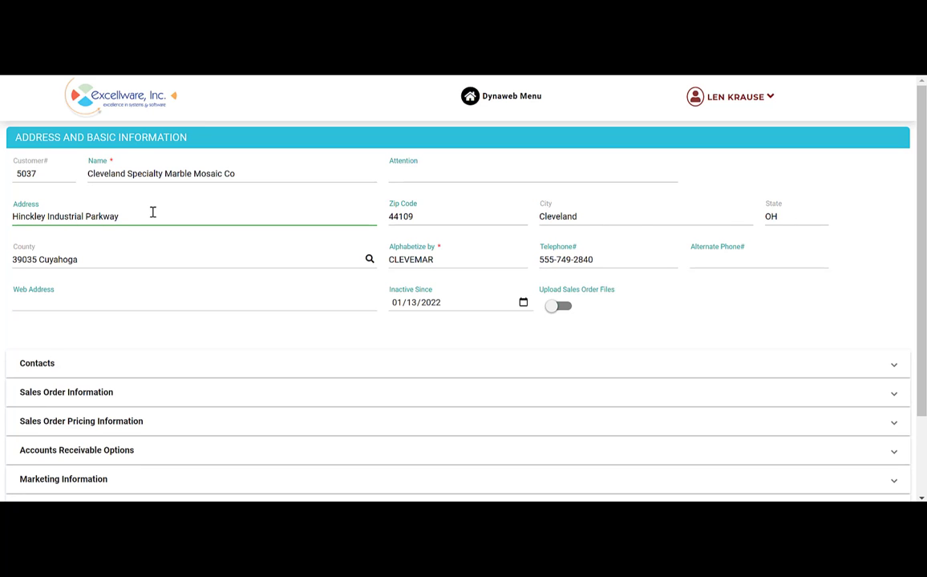
# - Set the Inactive Since date to 12/30/2022 by choosing Dec 30 and year 22
pyautogui.click(425, 307)
pyautogui.click(398, 303)
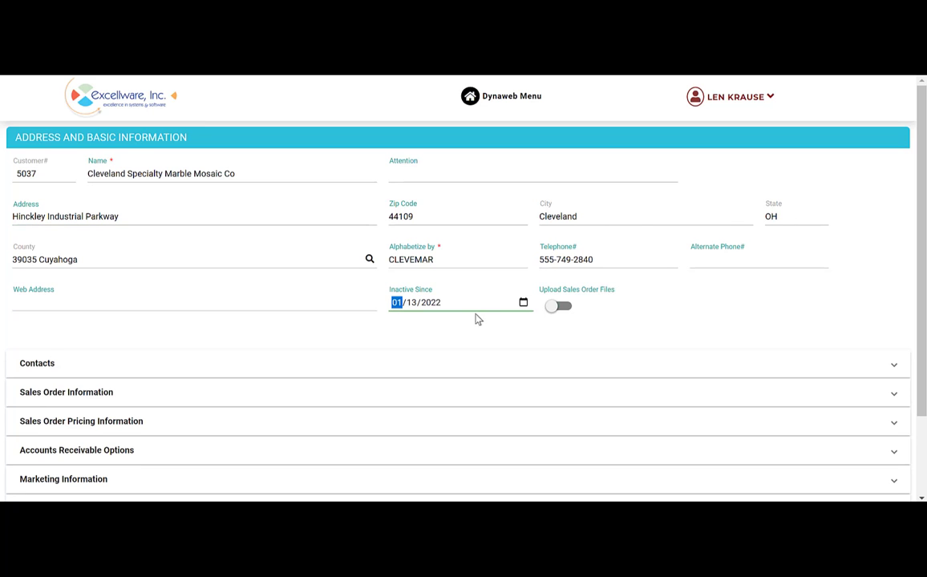
pyautogui.click(522, 303)
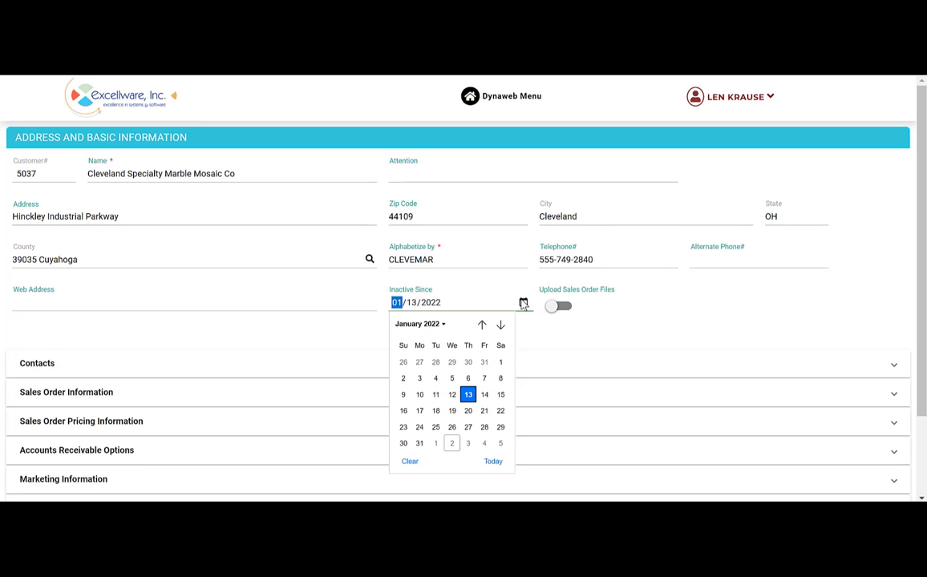
pyautogui.click(468, 363)
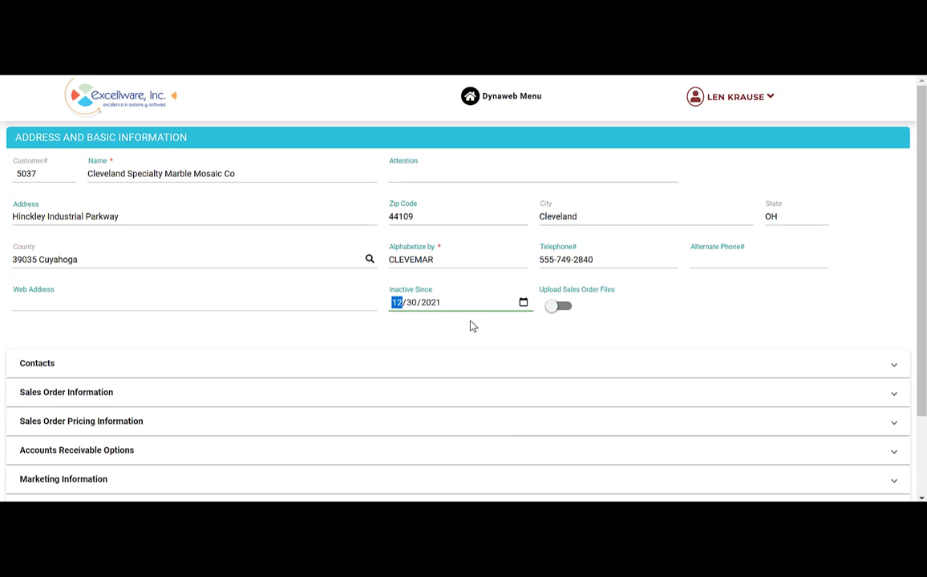
pyautogui.press('Tab')
pyautogui.press('Tab')
pyautogui.write('22')
pyautogui.press('Tab')
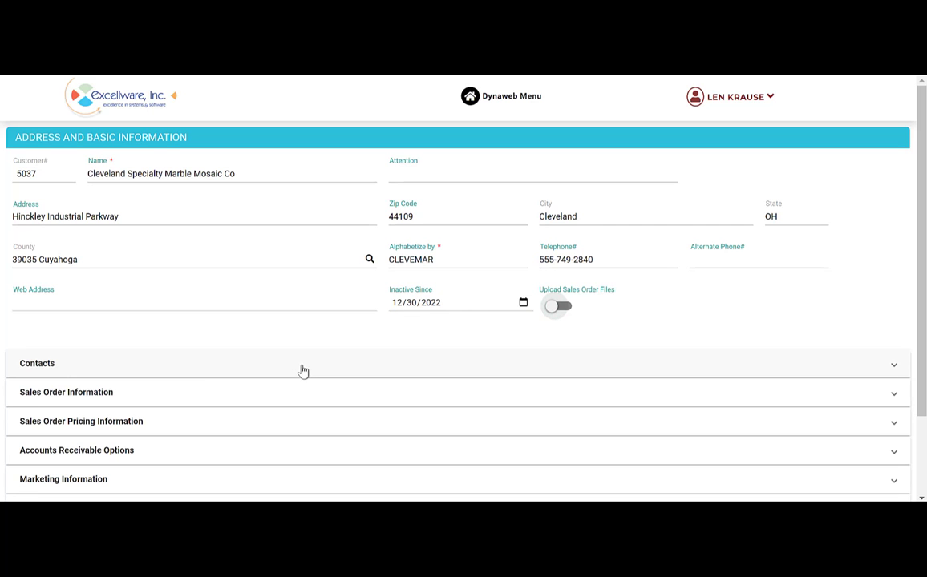
# - Add a New Contact row with an e-mail address, correcting its mistyped domain so it verifies
pyautogui.click(199, 373)
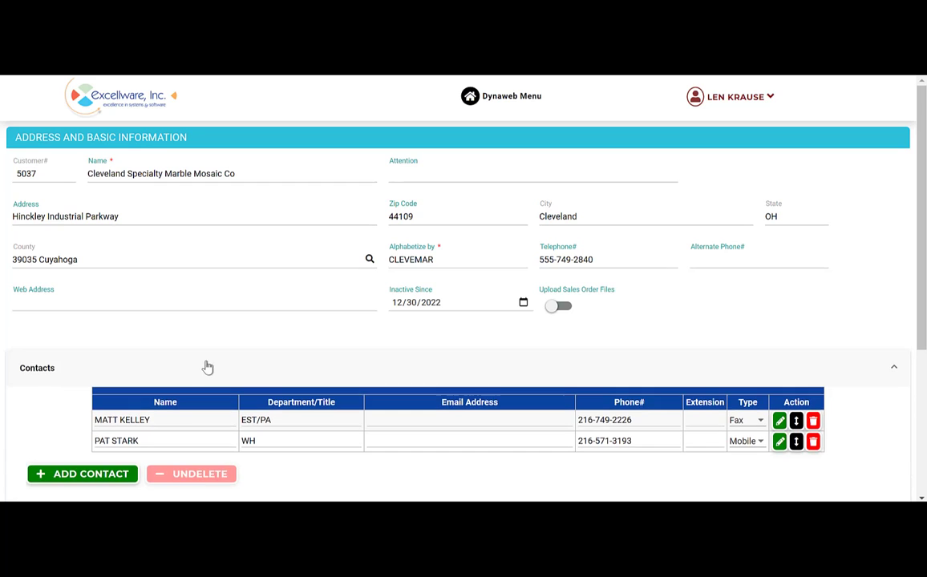
pyautogui.scroll(-2, 378, 374)
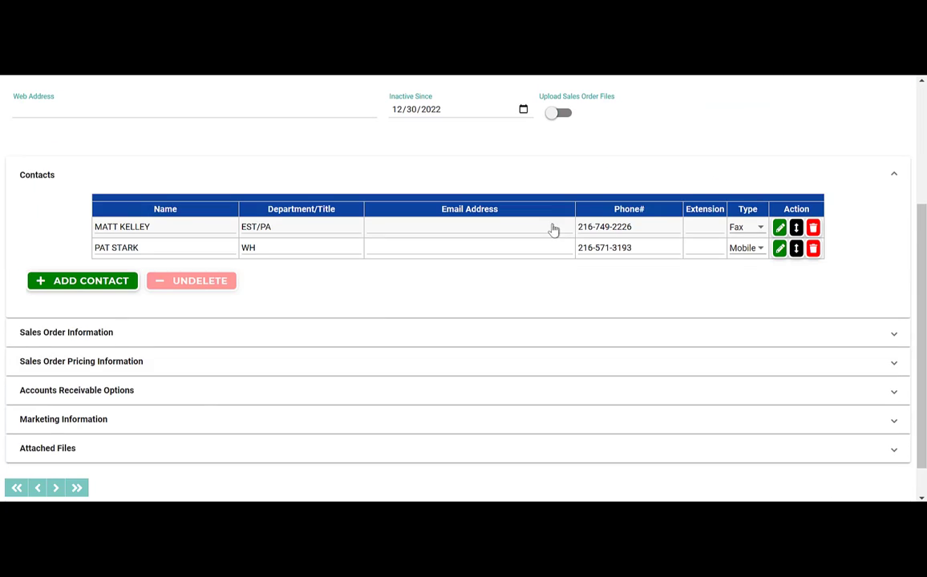
pyautogui.click(96, 286)
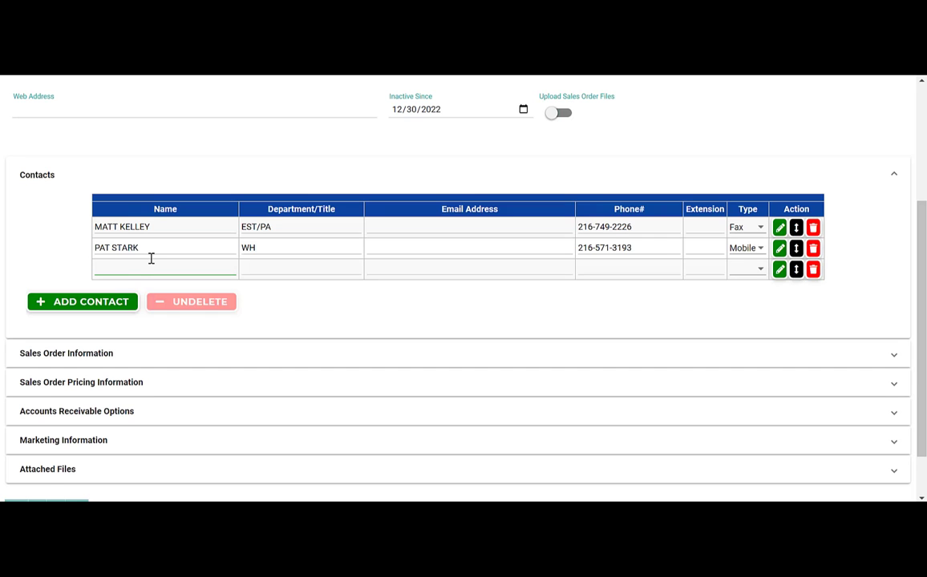
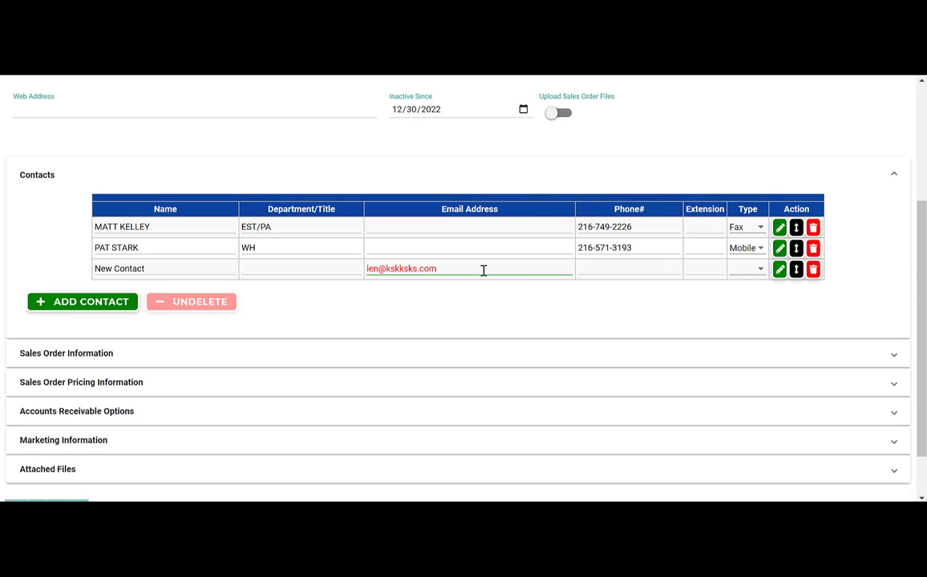
pyautogui.press('Left')
pyautogui.press('Left')
pyautogui.press('Left')
pyautogui.press('Left')
pyautogui.hotkey('ctrl', 'shift', 'Left')
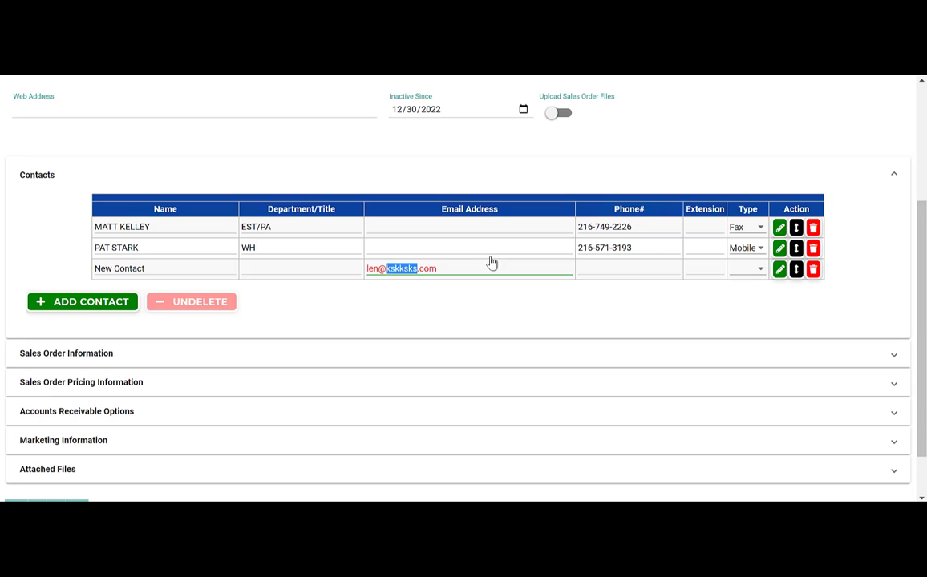
pyautogui.write('excellware')
pyautogui.press('Tab')
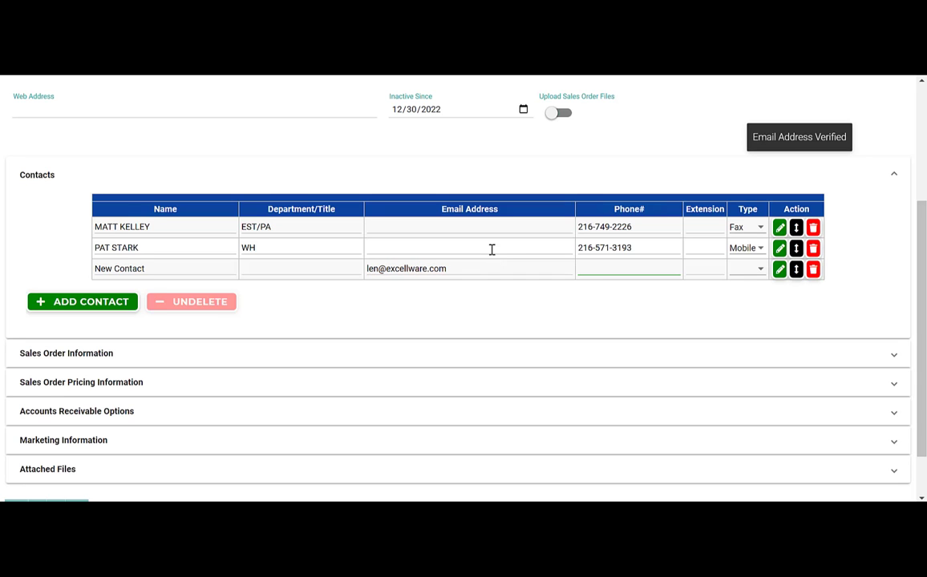
pyautogui.press('Tab')
pyautogui.press('Tab')
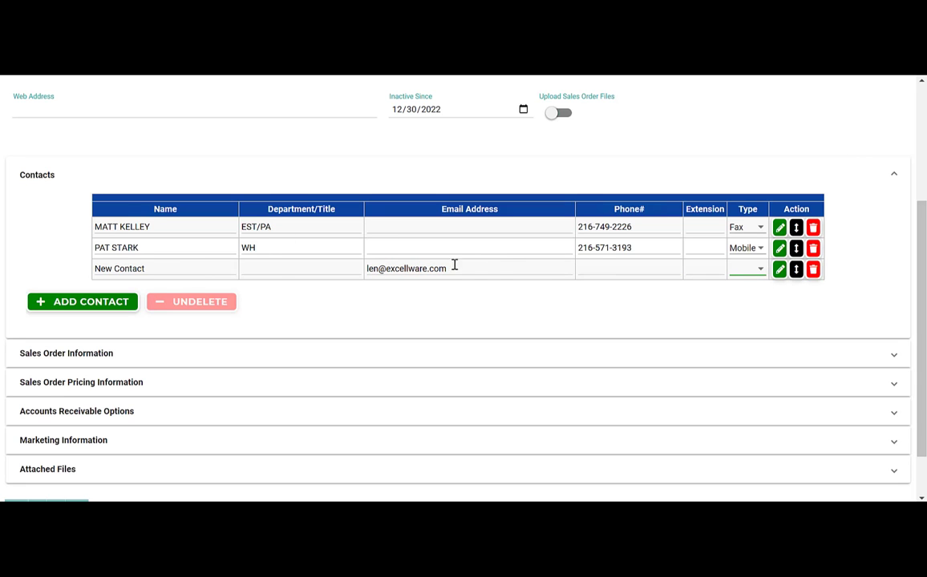
# - Give the new contact the Department/Title 'Supervisor' and save it
pyautogui.click(779, 271)
pyautogui.click(425, 160)
pyautogui.write('Supervisor')
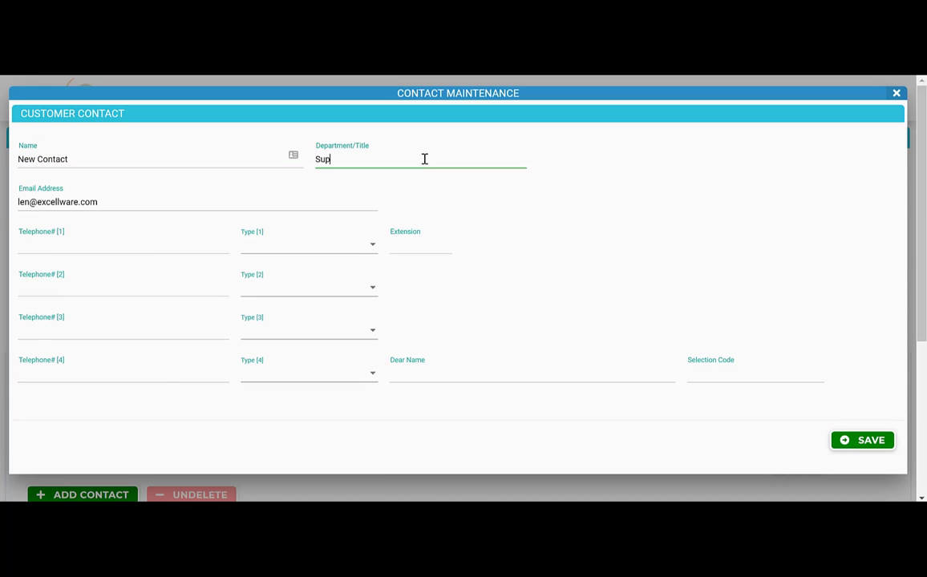
pyautogui.click(866, 439)
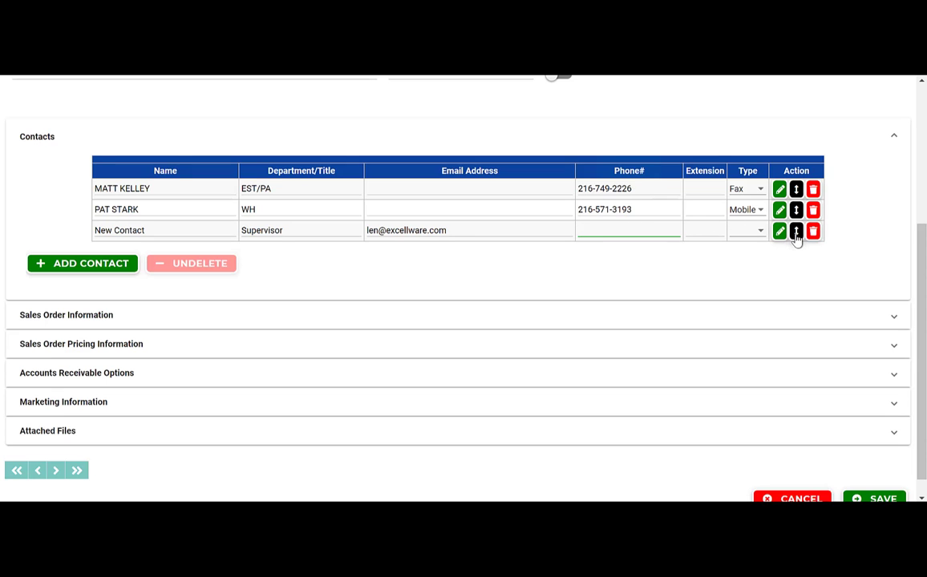
pyautogui.moveTo(796, 232)
pyautogui.mouseDown()
pyautogui.moveTo(797, 202)
pyautogui.moveTo(798, 213)
pyautogui.mouseUp()
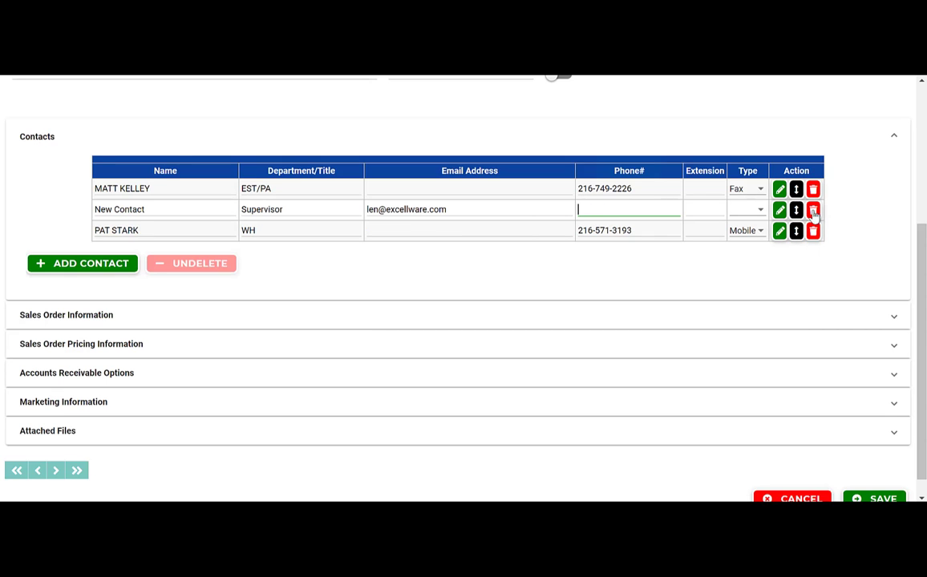
pyautogui.click(813, 209)
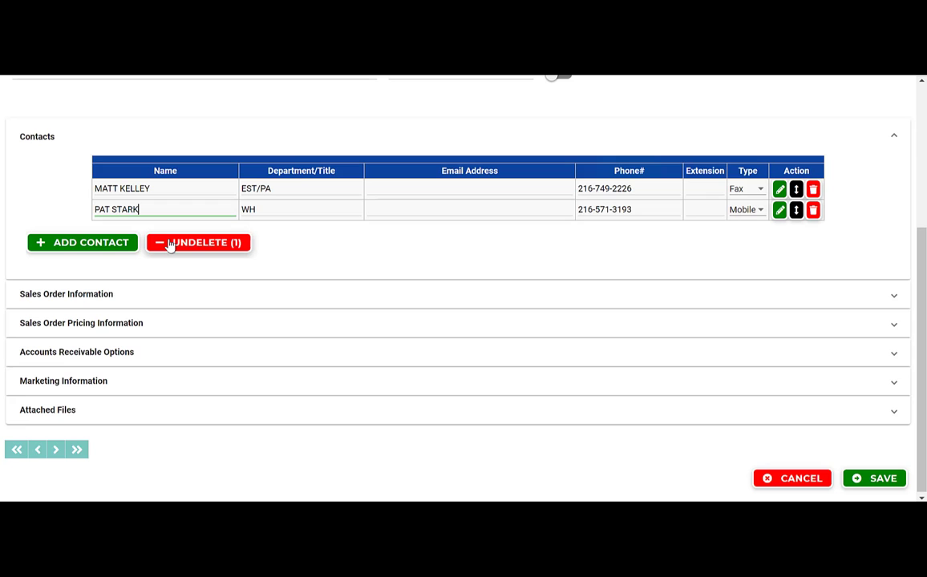
pyautogui.click(170, 243)
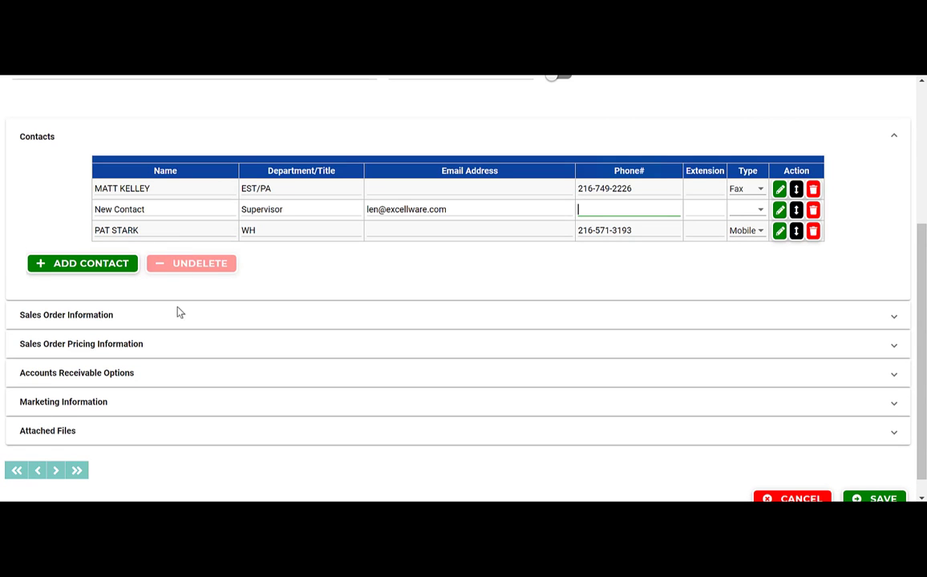
# - Search 'net 10' to set terms 18 Net 10th of next month, and set Print A/R Statement to Never
pyautogui.click(196, 379)
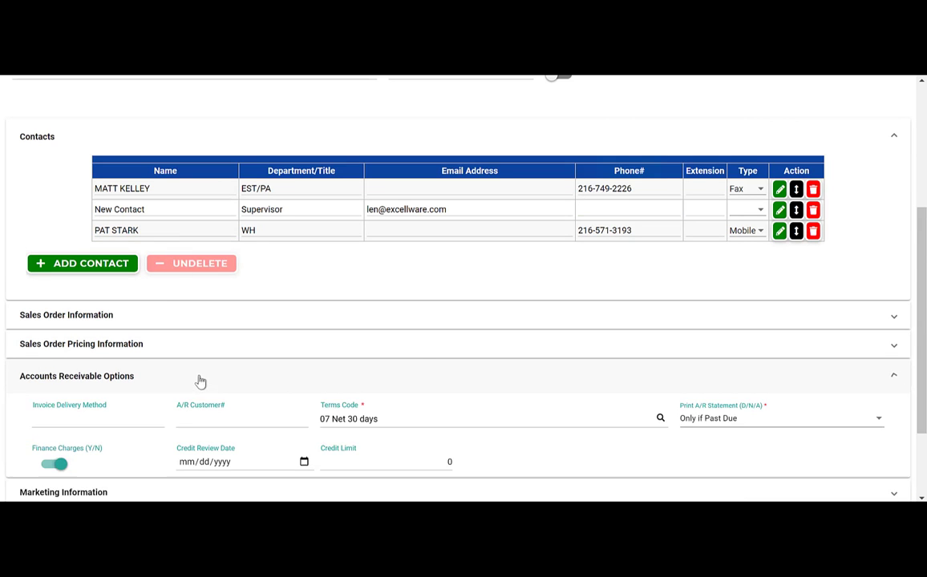
pyautogui.scroll(-3, 426, 347)
pyautogui.click(391, 265)
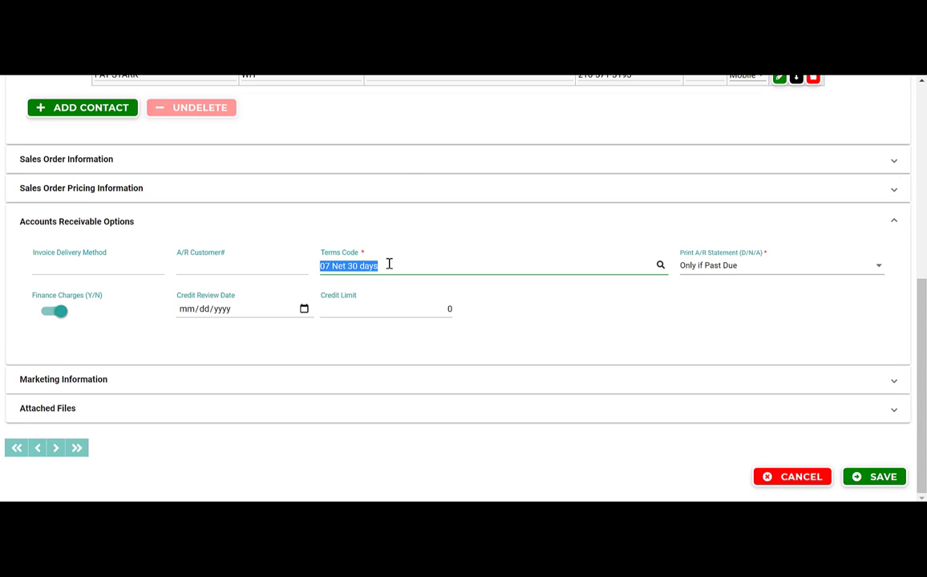
pyautogui.press('BackSpace')
pyautogui.write('net 10')
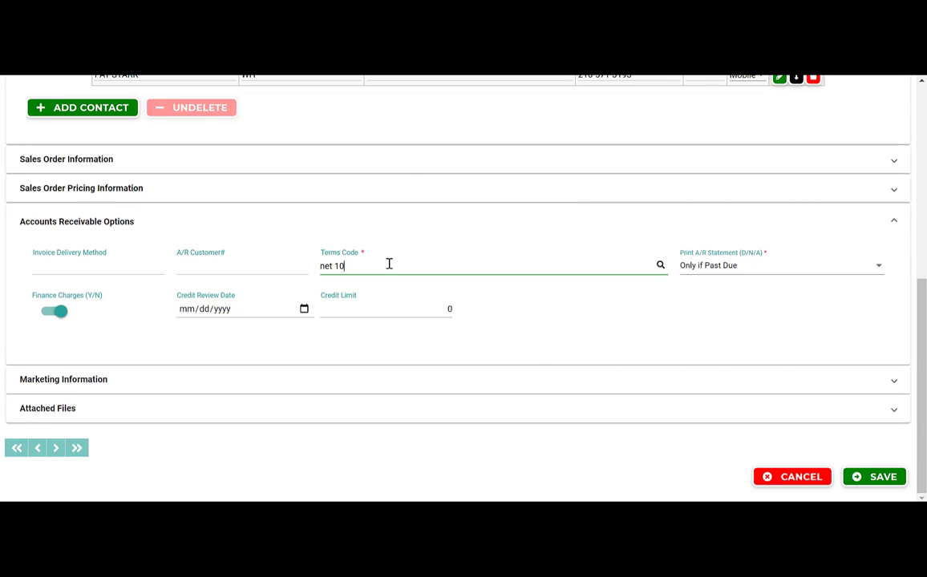
pyautogui.press('Return')
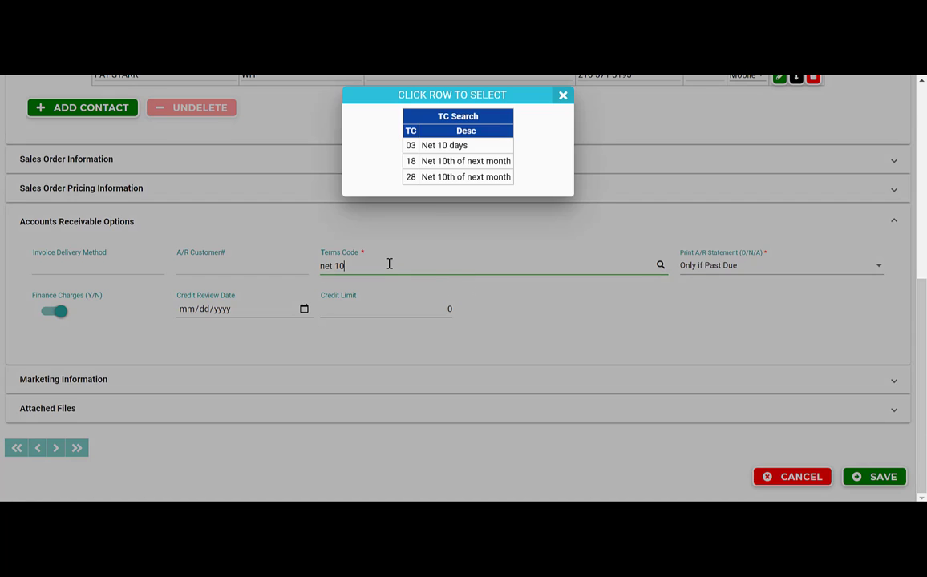
pyautogui.click(439, 164)
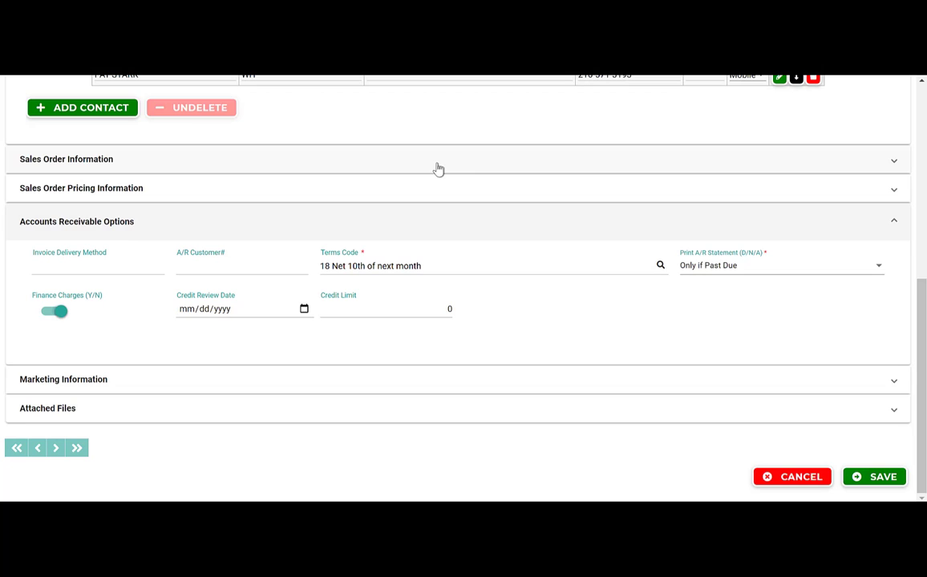
pyautogui.click(826, 267)
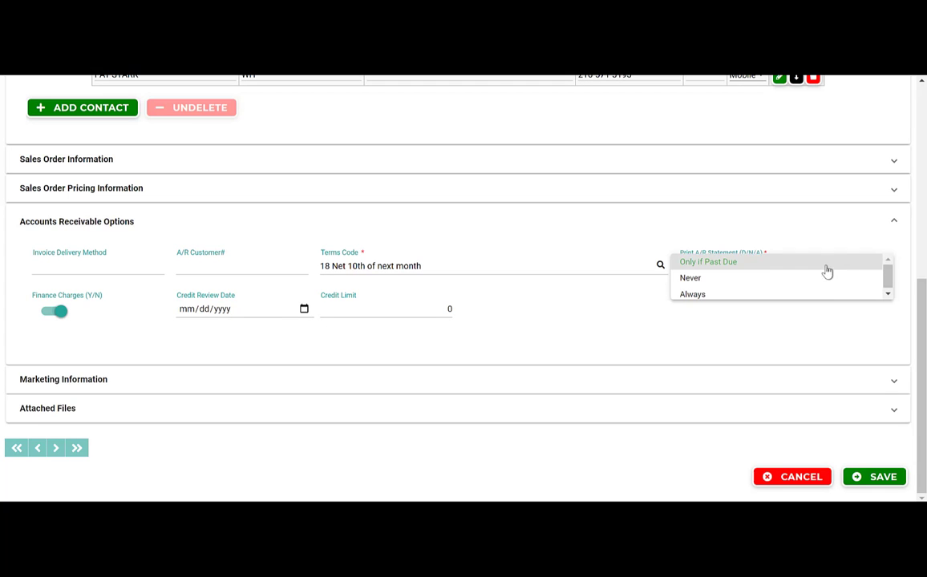
pyautogui.click(744, 280)
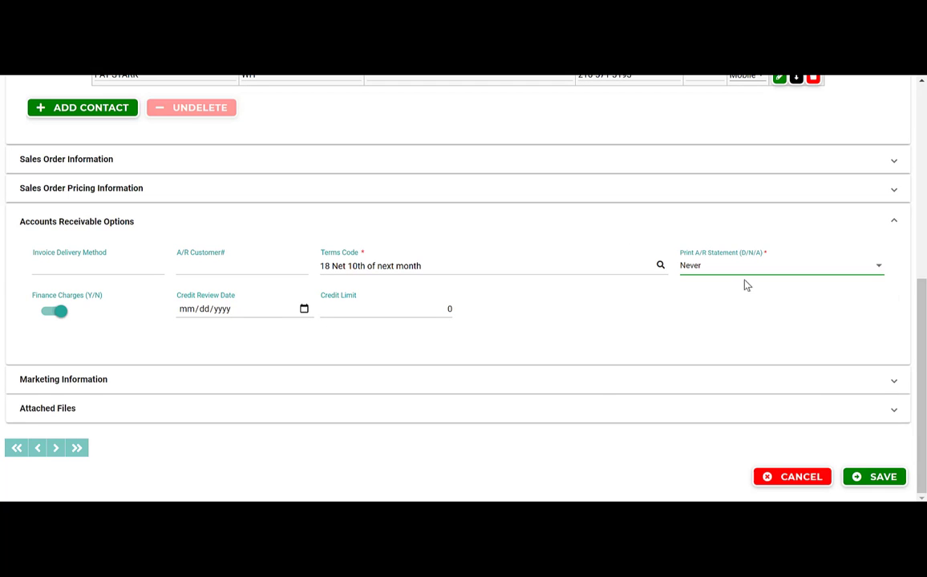